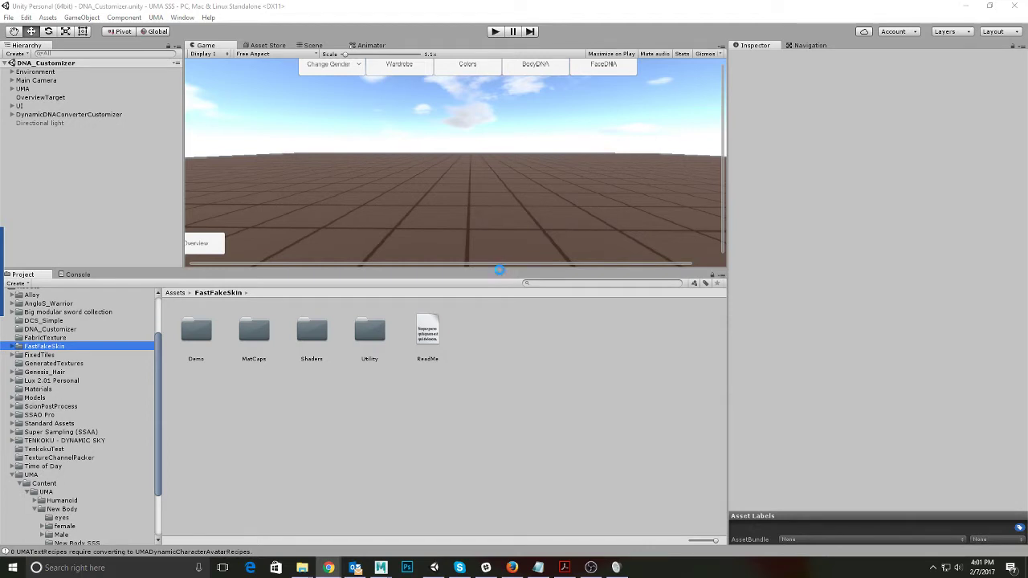
Step: Bring the Unity editor showing DNA_Customizer.unity to the front
left_click(501, 268)
Step: Make the game view taller and open UMA/Extensions/DynamicCharacterSystem/Example/Scenes in the Project panel
left_click_drag(505, 269, 504, 292)
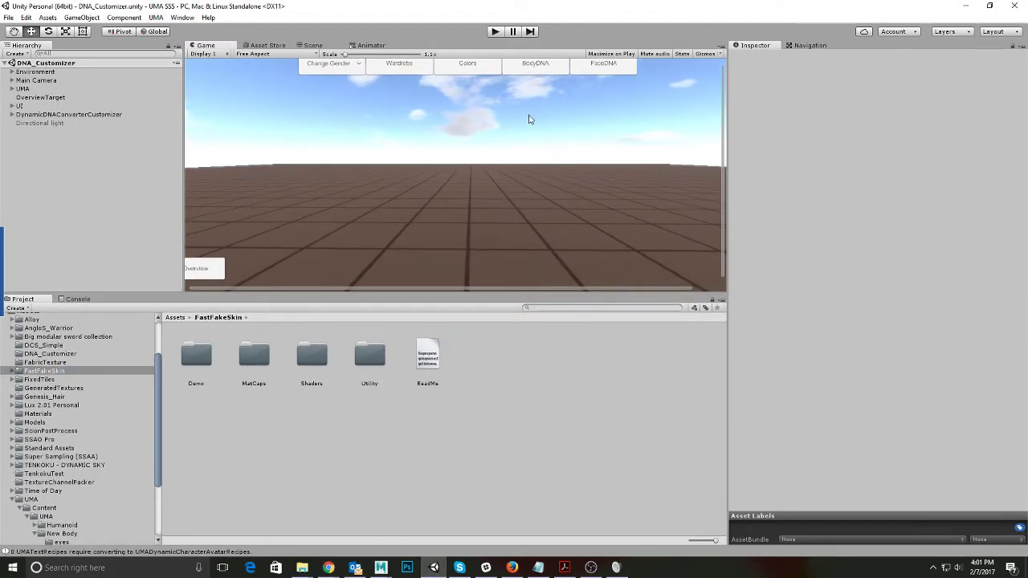
scroll(100, 500, "down", 3)
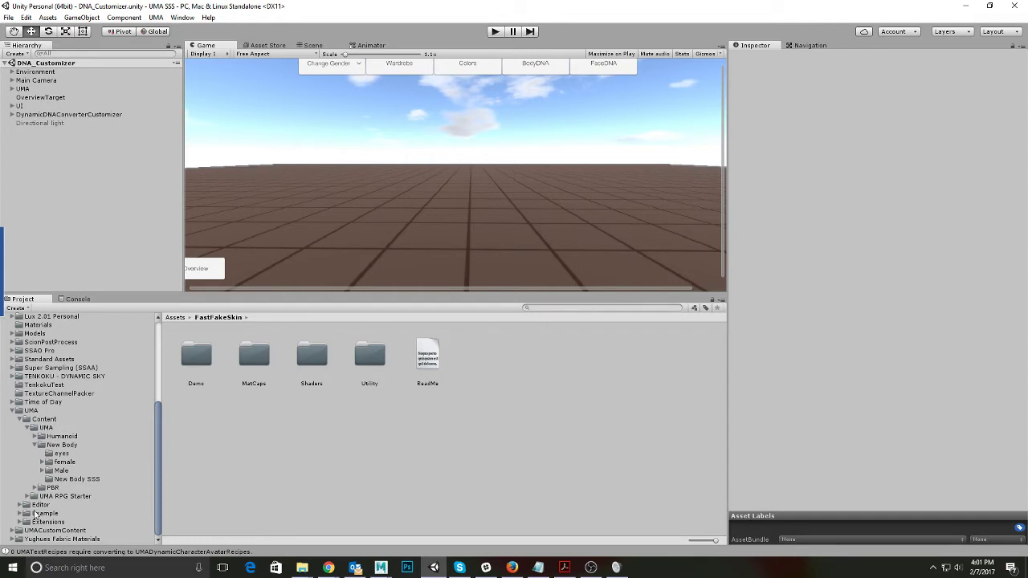
left_click(20, 522)
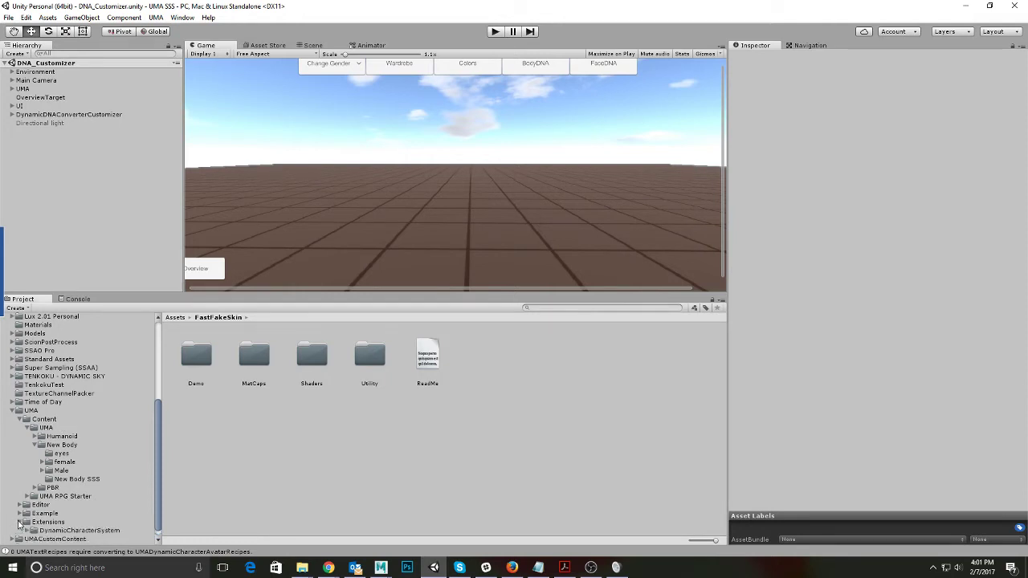
scroll(19, 522, "down", 1)
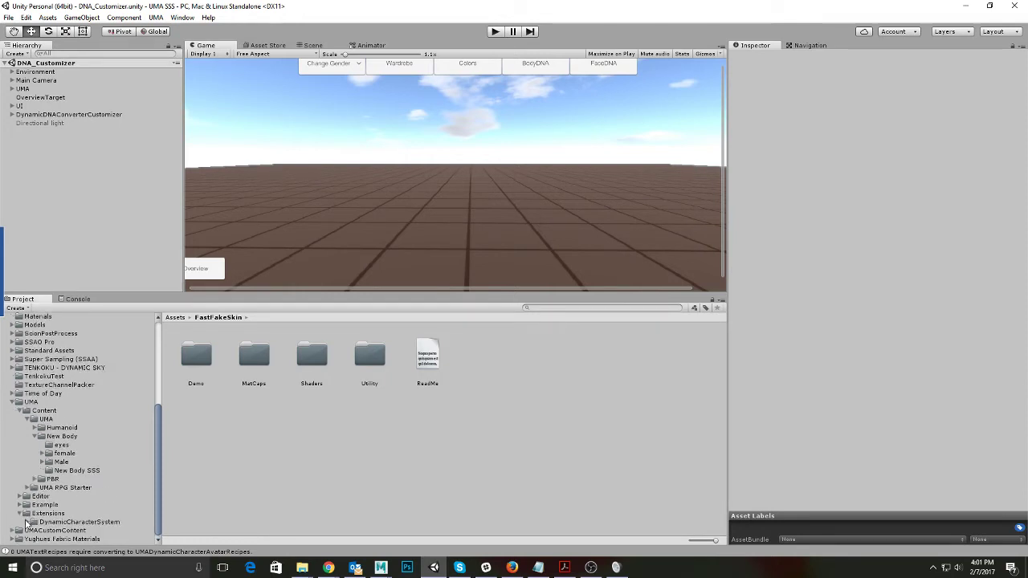
left_click(32, 522)
scroll(134, 413, "down", 3)
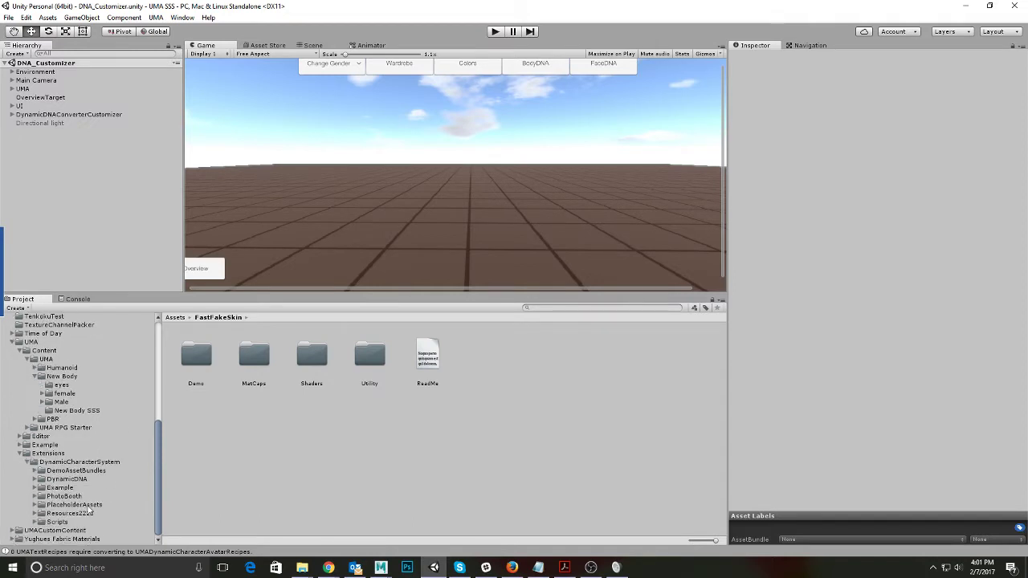
left_click(36, 487)
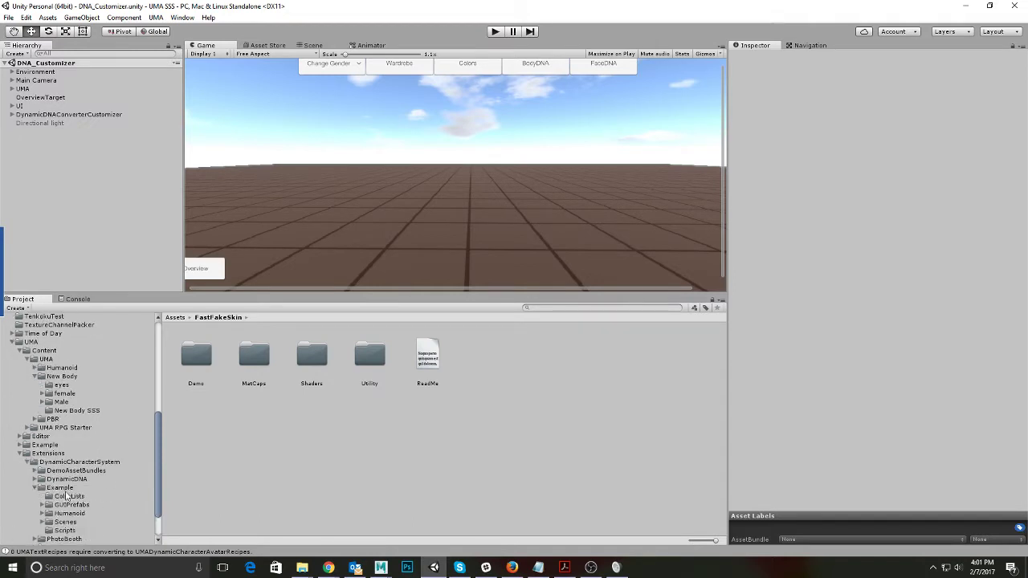
scroll(44, 491, "down", 2)
left_click(43, 490)
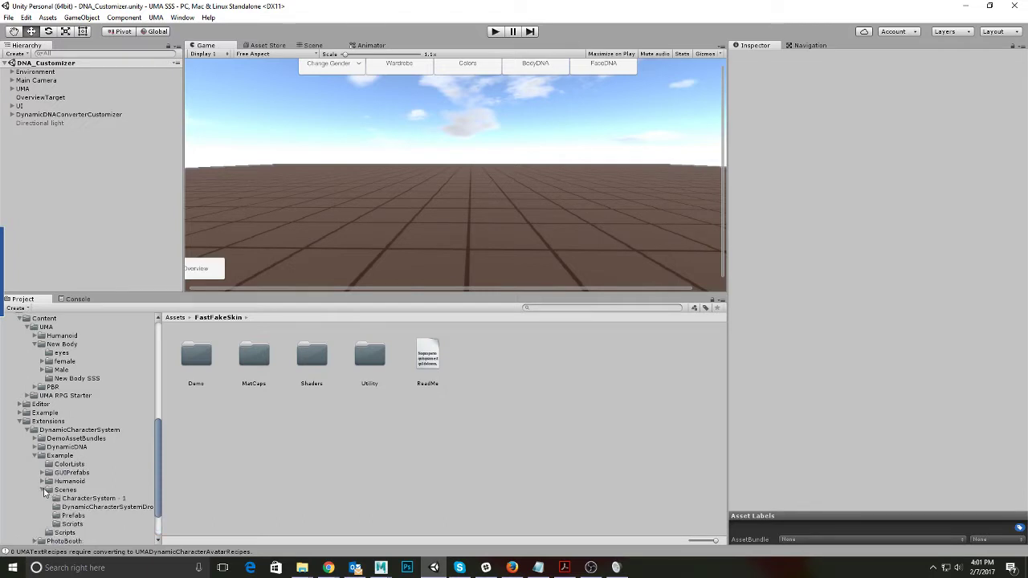
scroll(107, 490, "down", 2)
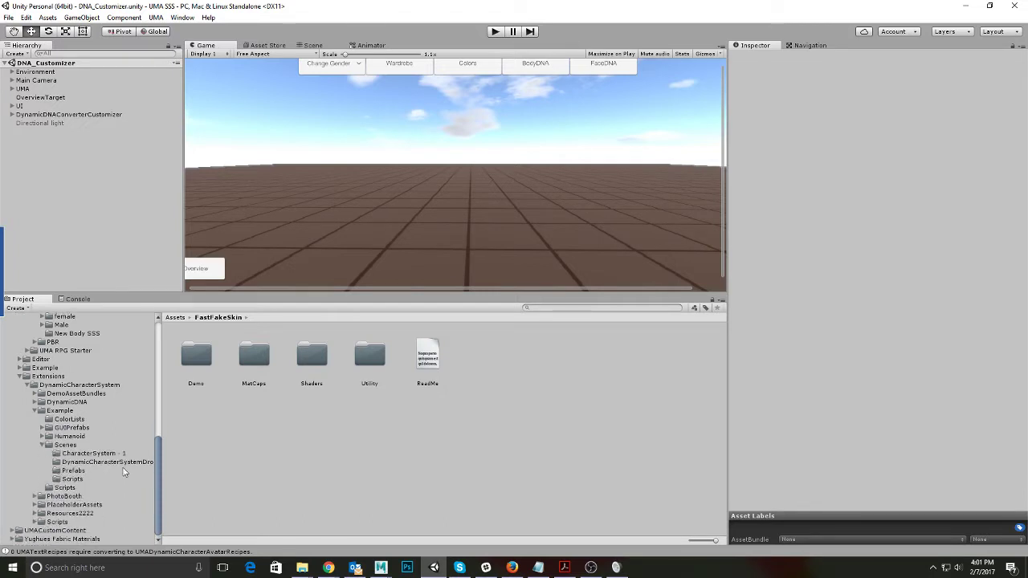
left_click(67, 446)
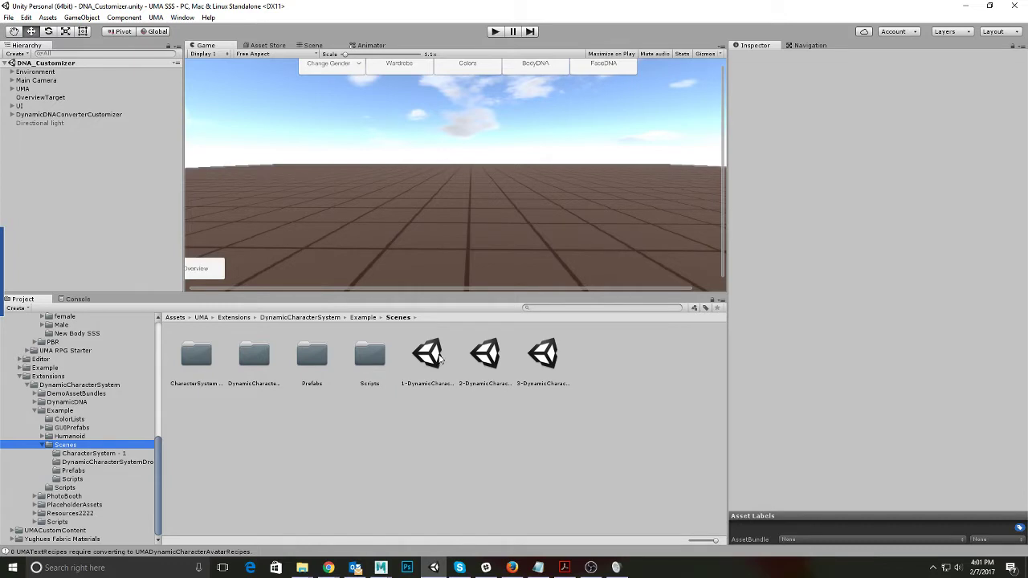
Step: Preview the 3-DynamicCharacterSystem demo scene, then reopen DNA_Customizer.unity without saving and enlarge the game view
double_click(544, 357)
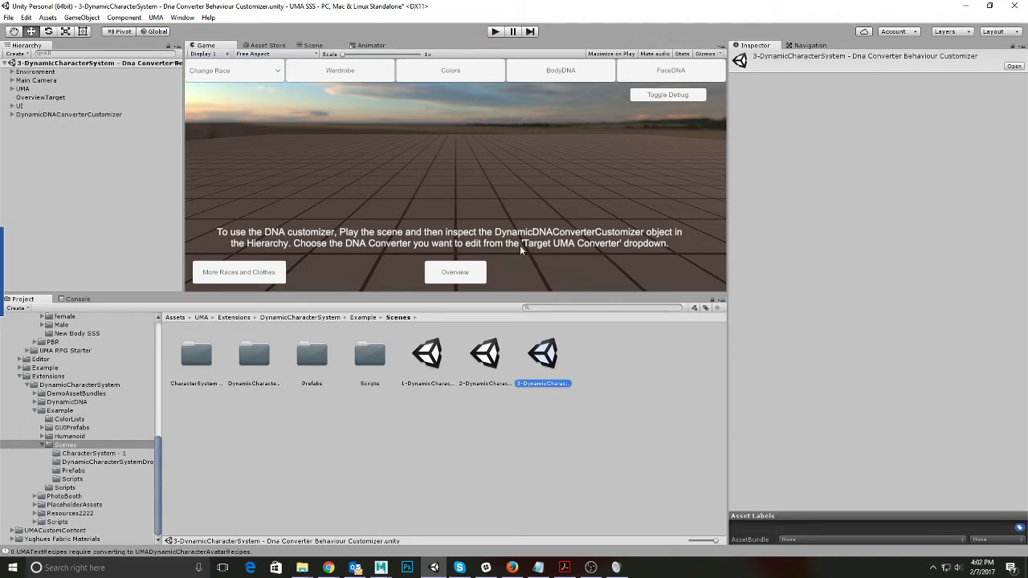
left_click(8, 18)
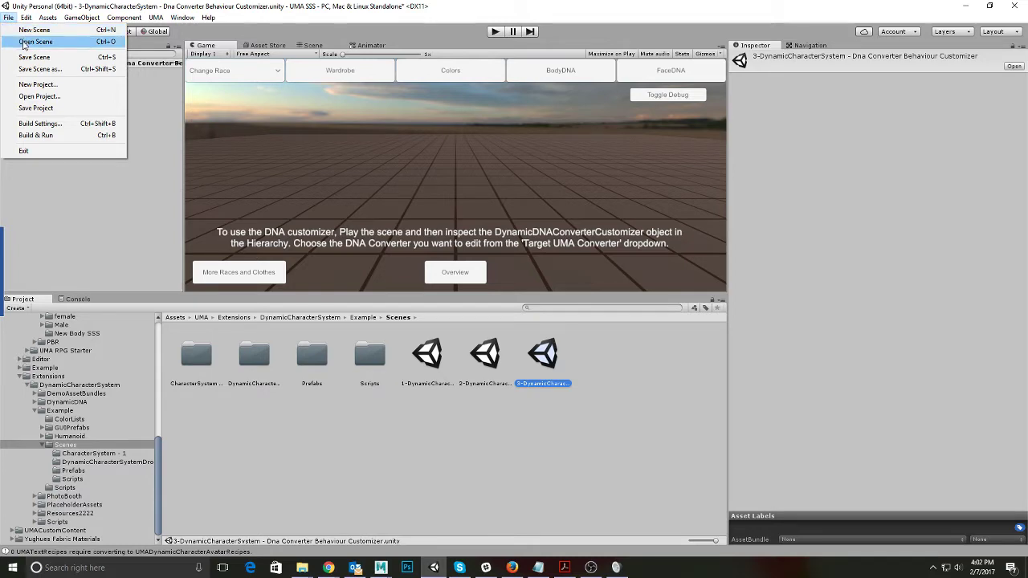
left_click(35, 42)
scroll(353, 282, "down", 5)
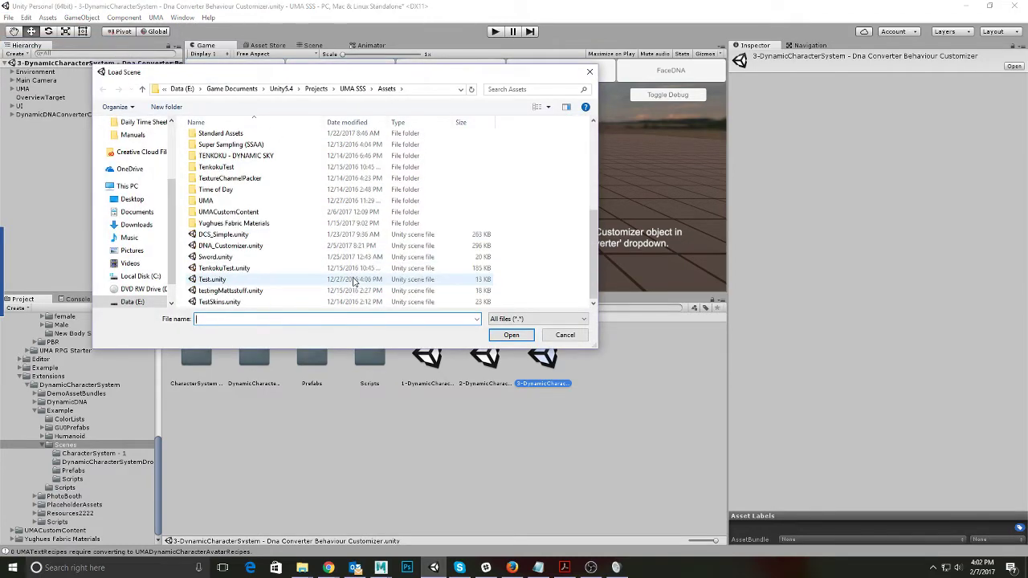
left_click(265, 245)
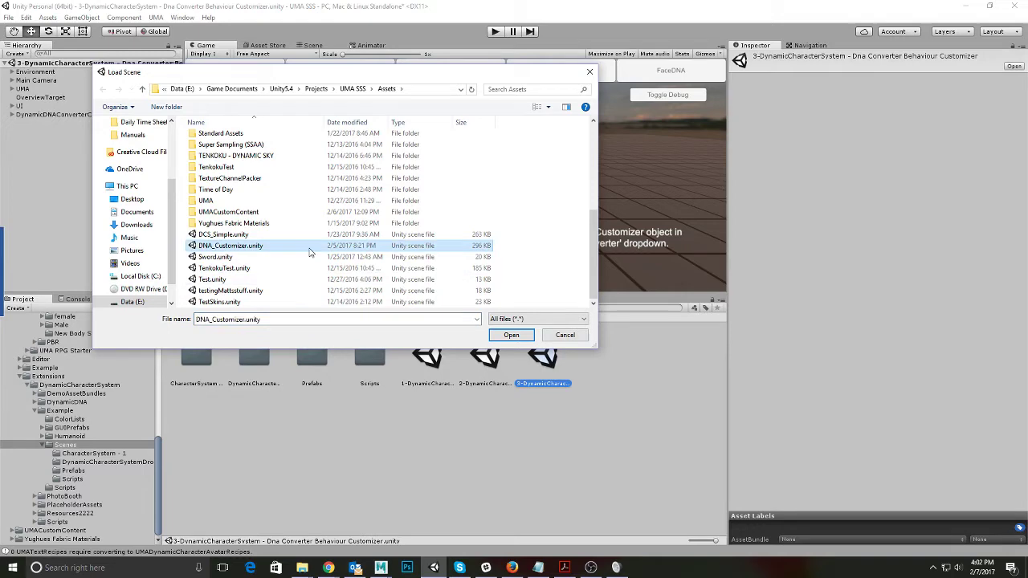
left_click(509, 336)
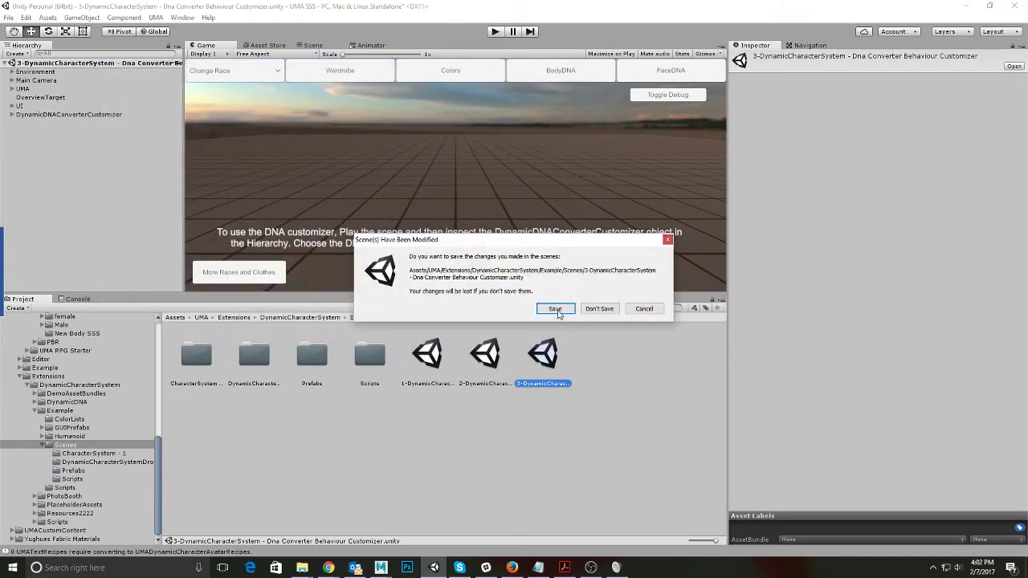
left_click(607, 311)
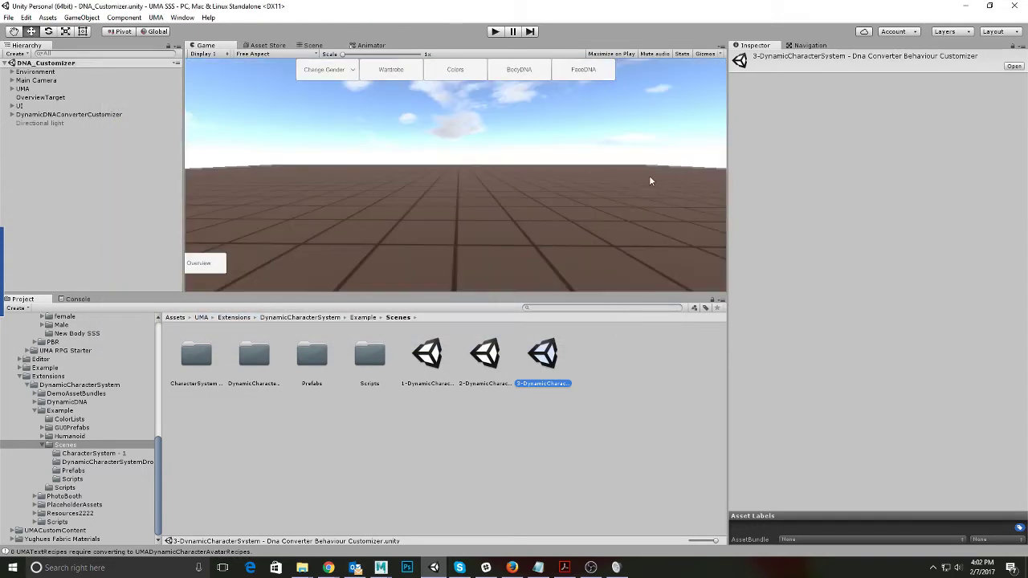
left_click_drag(562, 294, 563, 338)
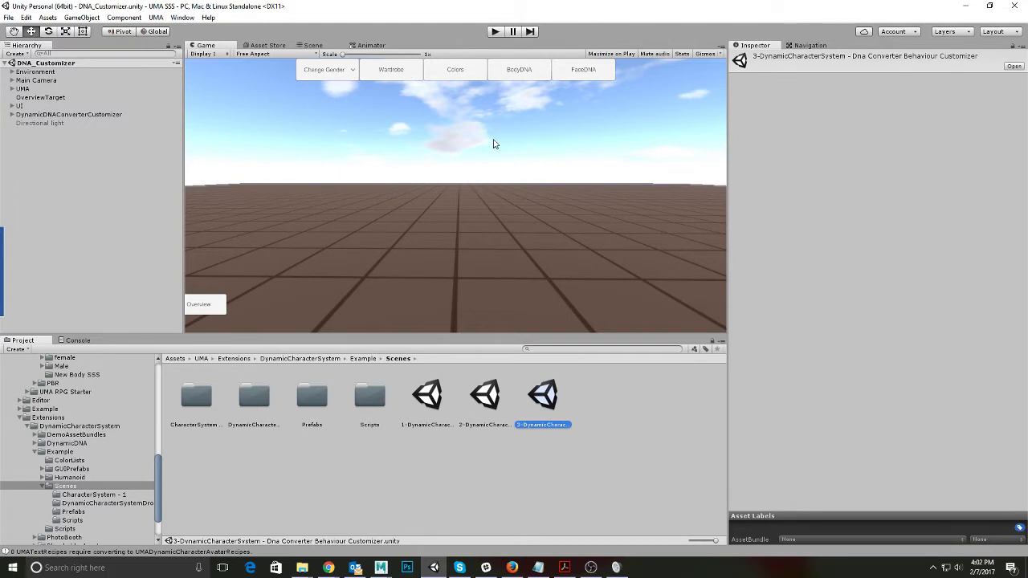
Step: Refocus the Game view and drag the Game/Project splitter so more of DNA_Customizer shows
left_click(339, 73)
left_click_drag(159, 464, 149, 451)
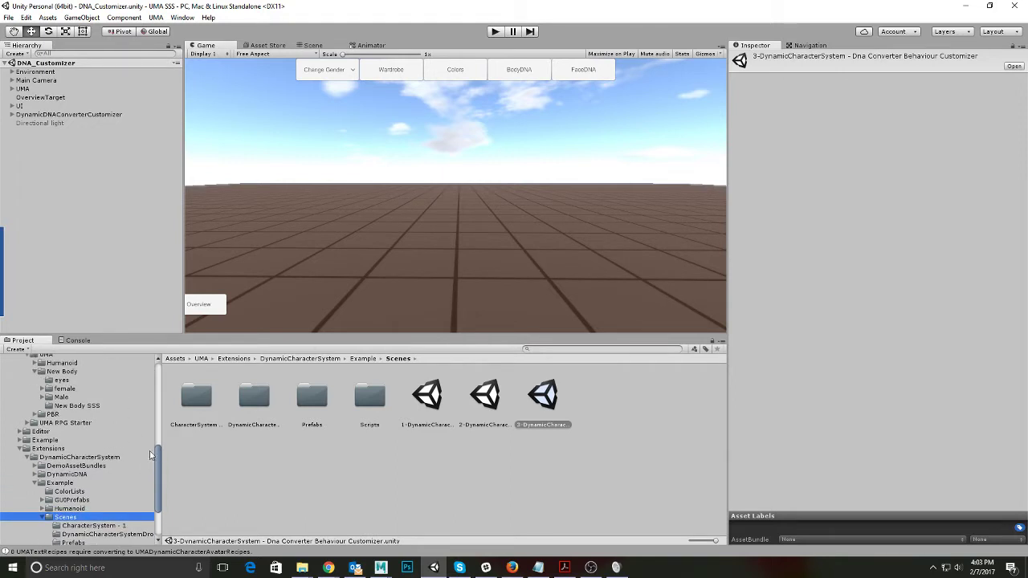
Step: Collapse the Extensions folder and tidy the UMA folder tree in the Project panel
left_click(19, 453)
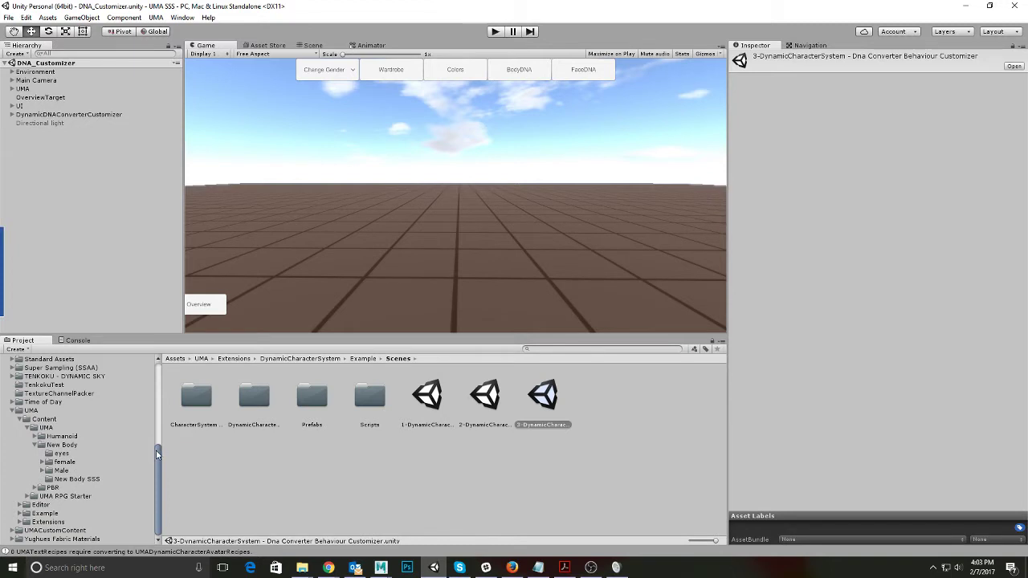
mouse_move(156, 452)
left_mouse_down()
mouse_move(157, 440)
mouse_move(158, 456)
left_mouse_up()
left_click(12, 411)
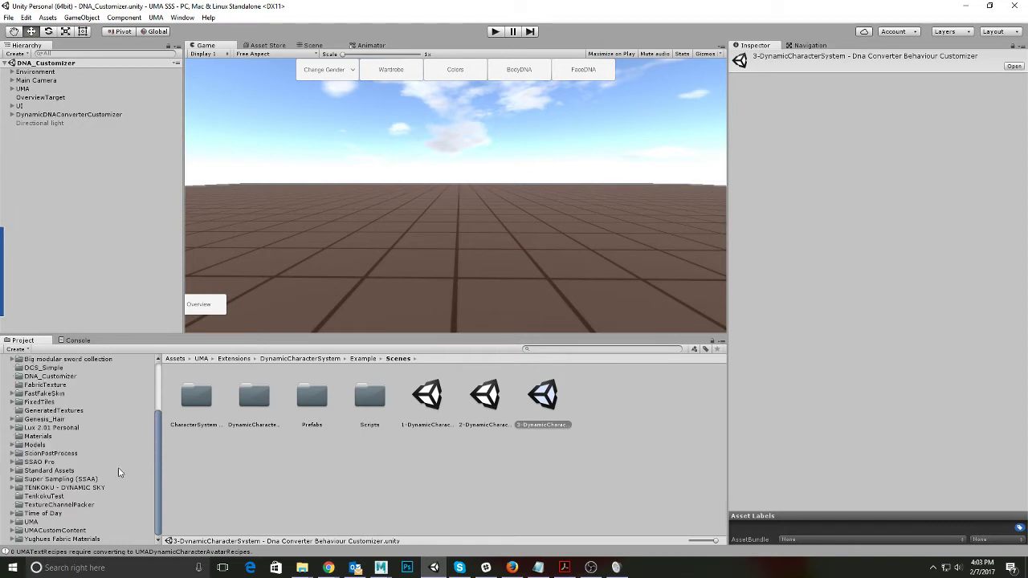
left_click(13, 522)
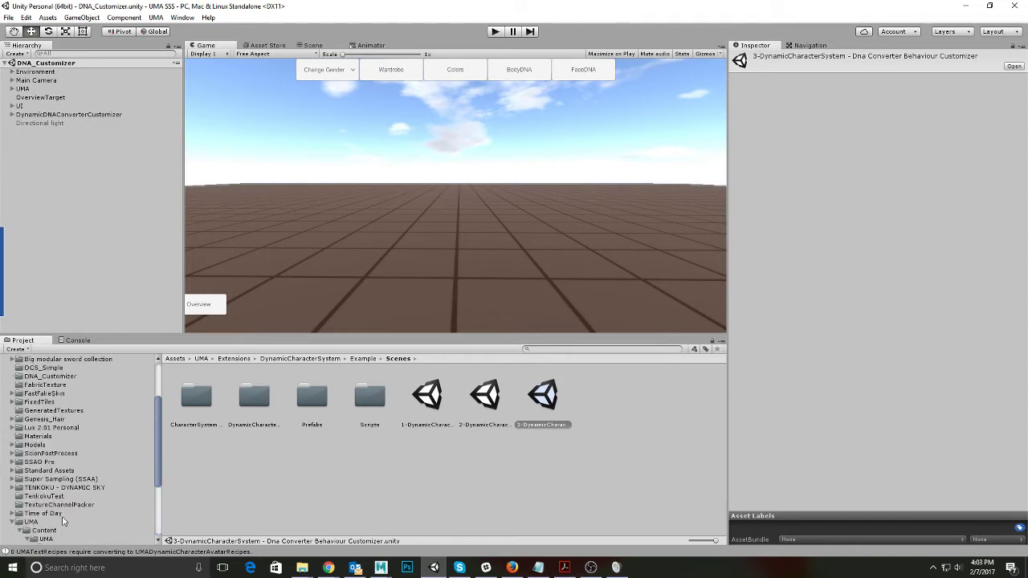
scroll(94, 513, "down", 4)
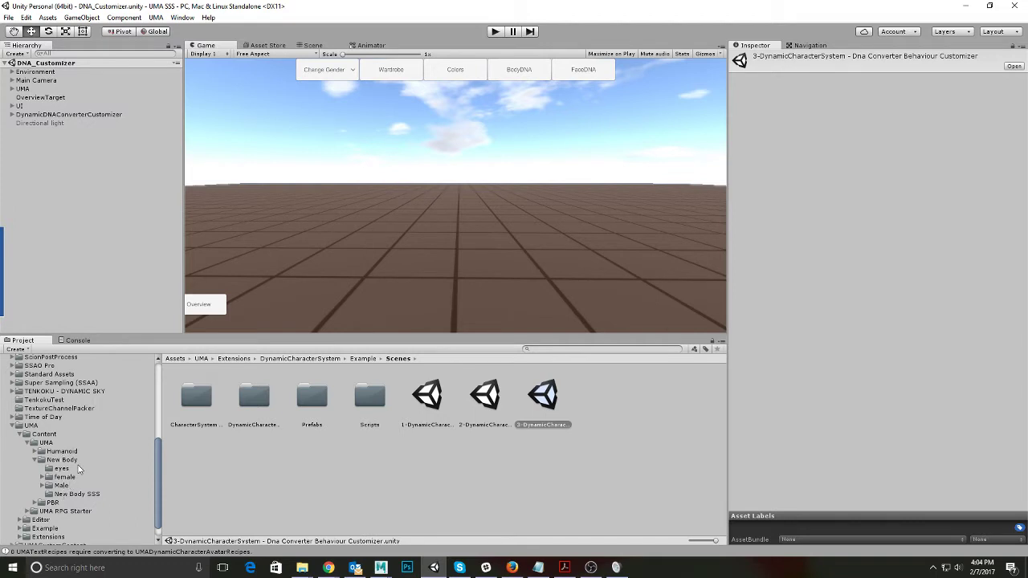
scroll(79, 469, "down", 1)
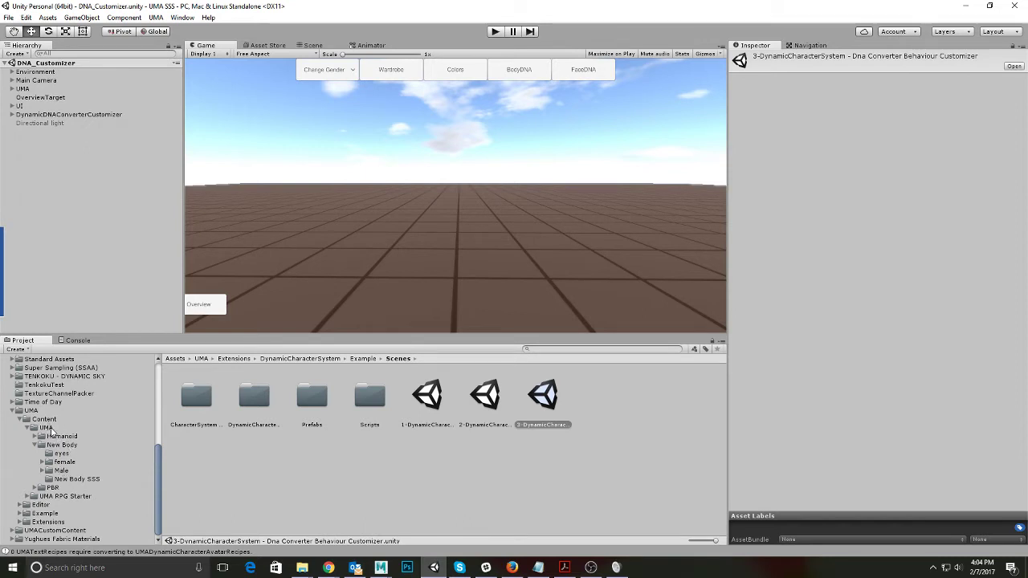
Step: Expand the UMACustomContent folder in the Project tree
left_click(13, 531)
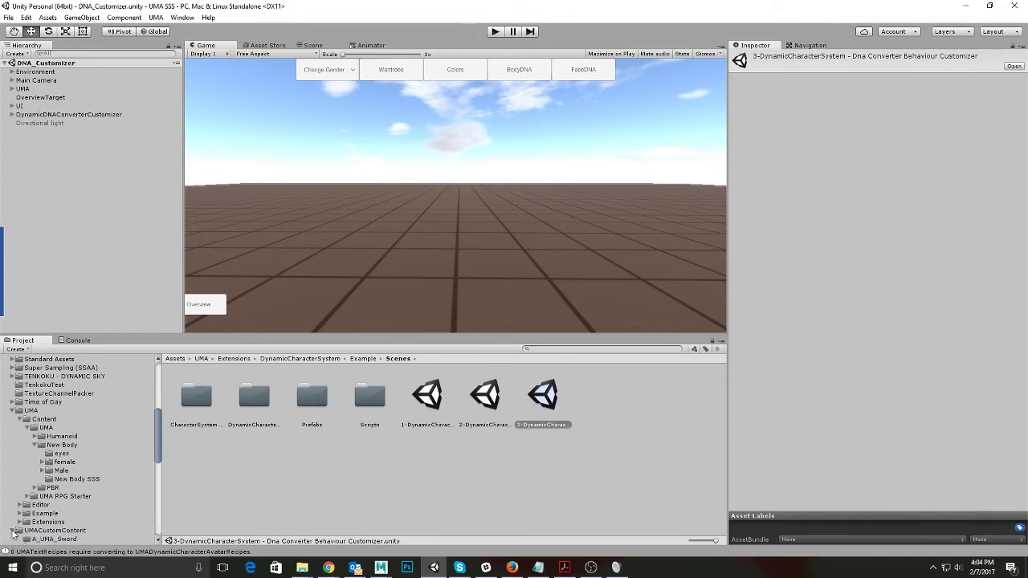
scroll(138, 462, "down", 5)
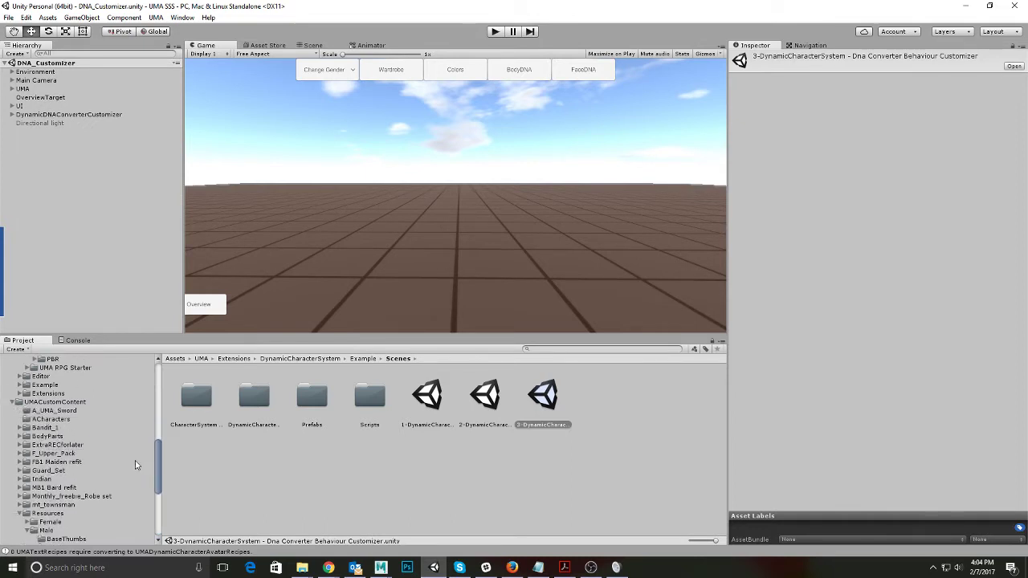
scroll(135, 466, "down", 1)
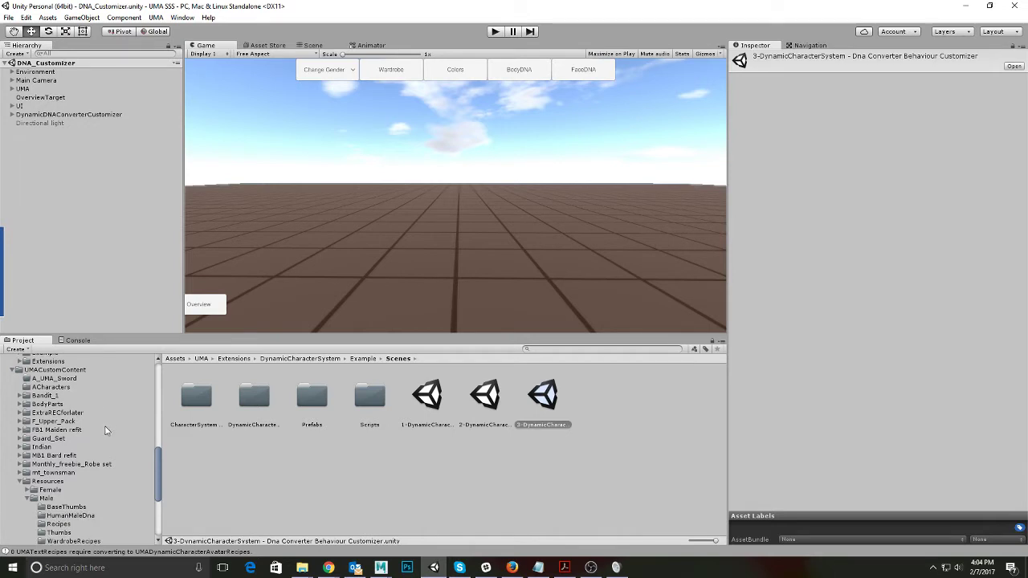
scroll(100, 435, "up", 1)
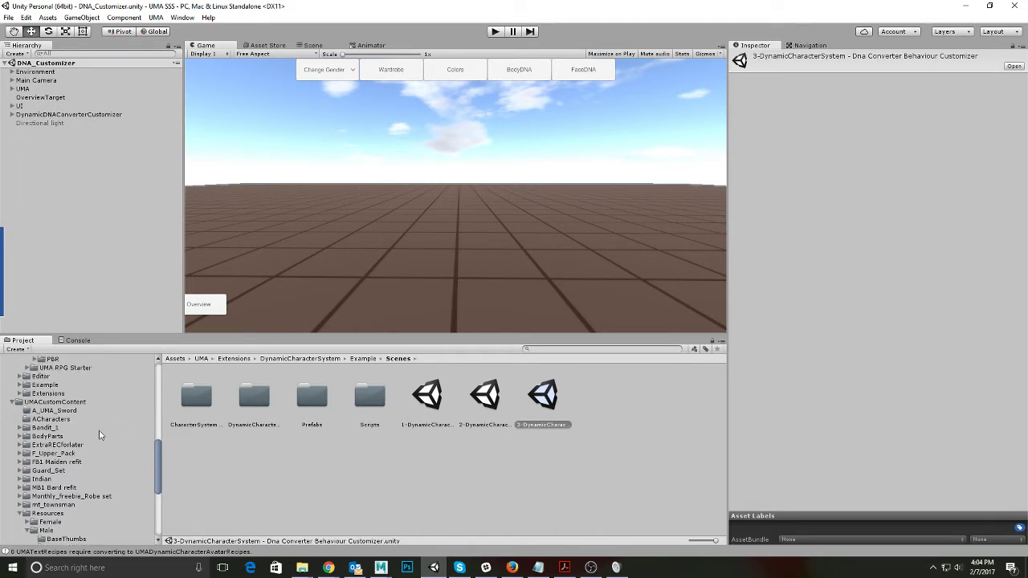
scroll(100, 435, "down", 1)
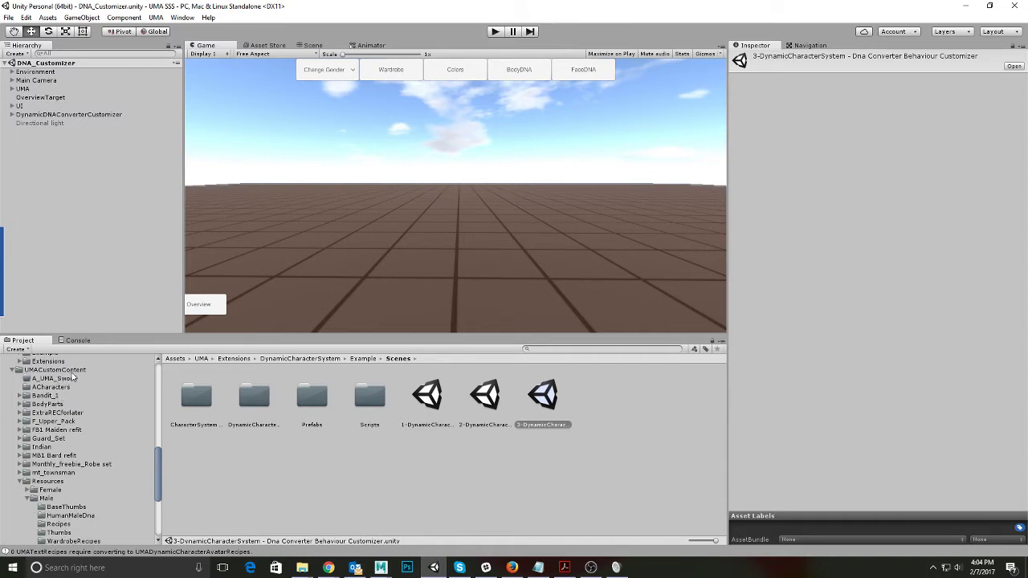
Step: Expand UMACustomContent's Resources folder to list Female and Male, and show its contents
left_click(20, 482)
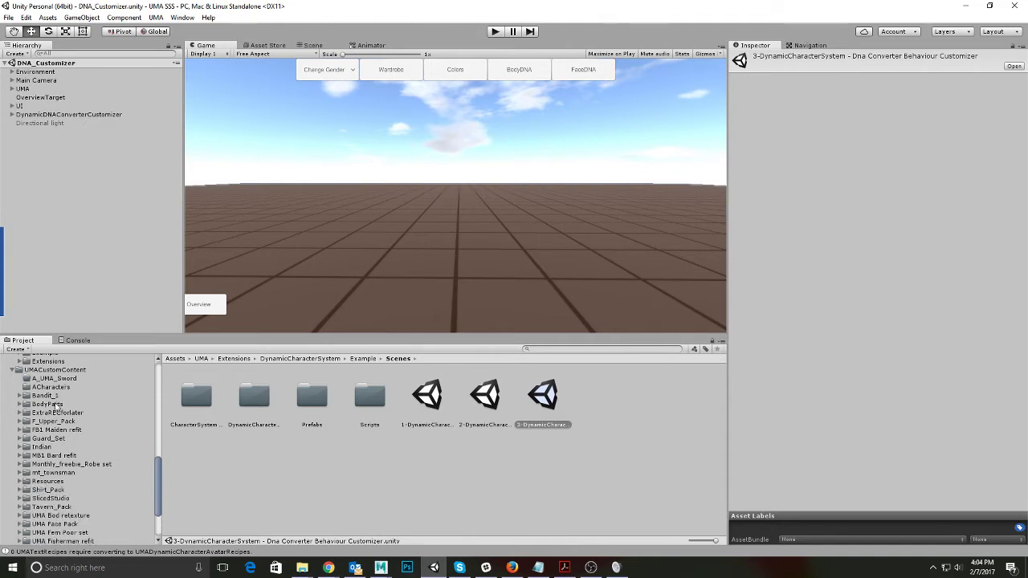
scroll(55, 419, "down", 1)
scroll(54, 421, "down", 2)
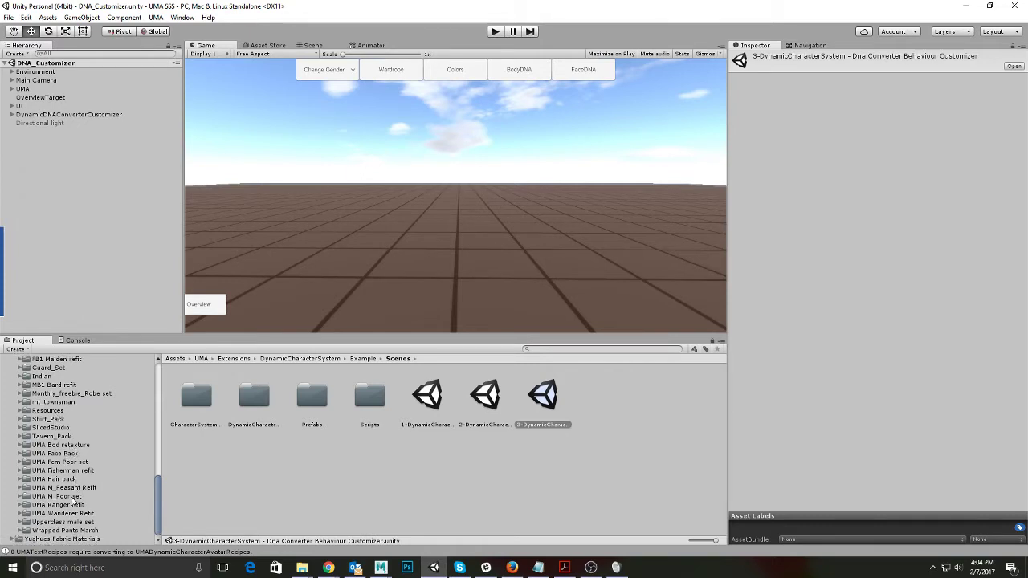
scroll(68, 513, "up", 2)
scroll(68, 513, "up", 2)
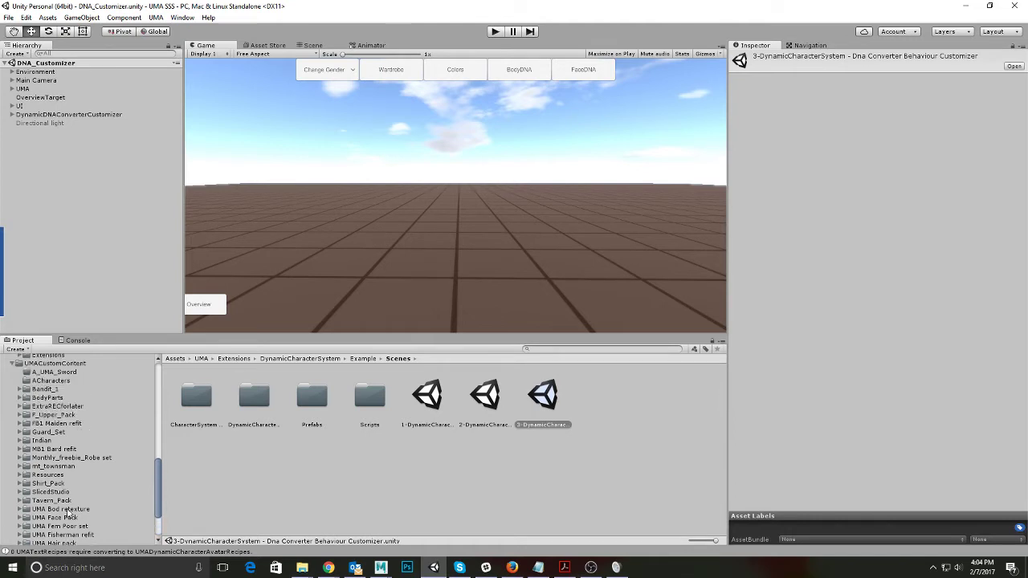
scroll(107, 480, "up", 2)
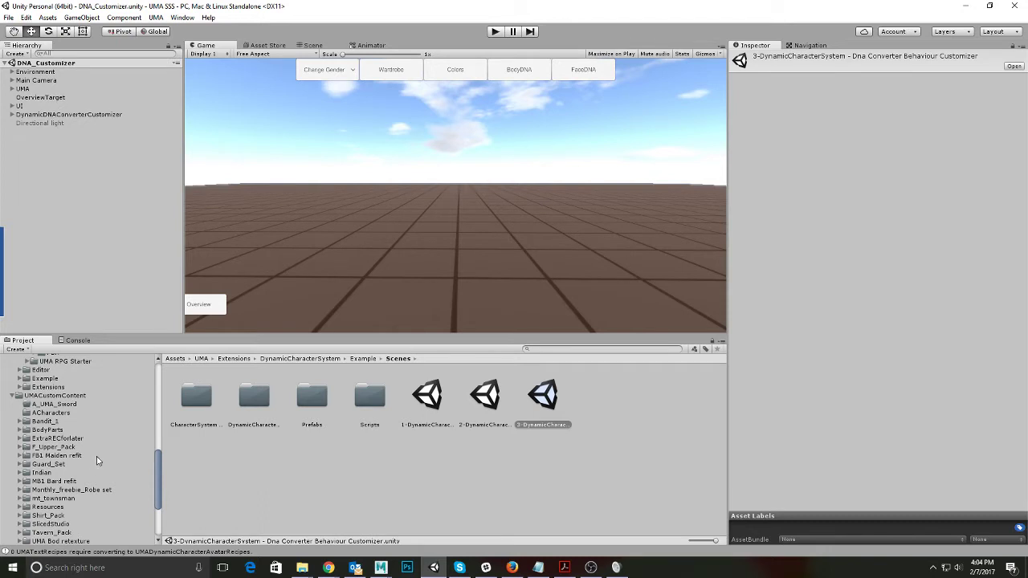
scroll(113, 431, "down", 2)
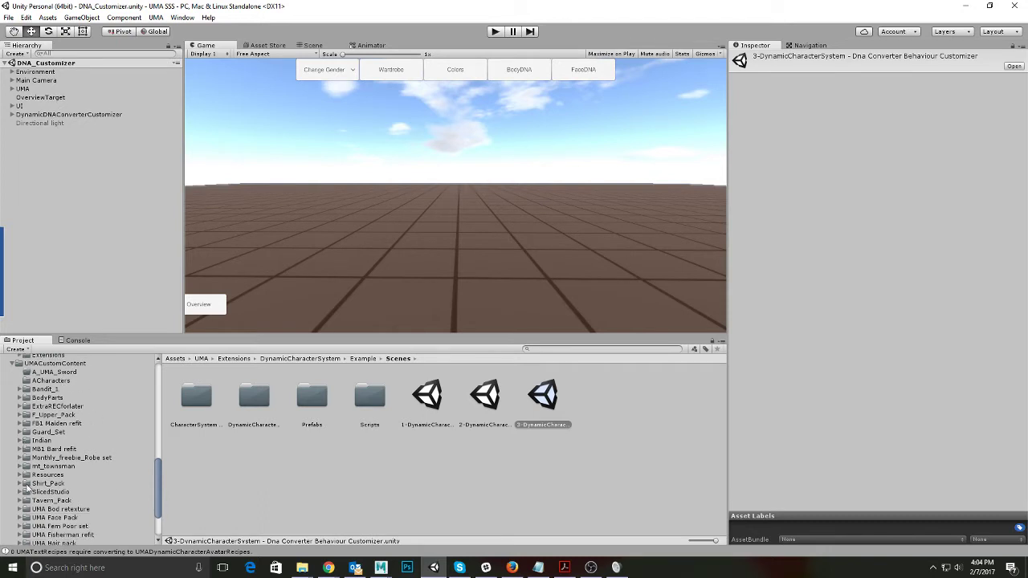
left_click(20, 475)
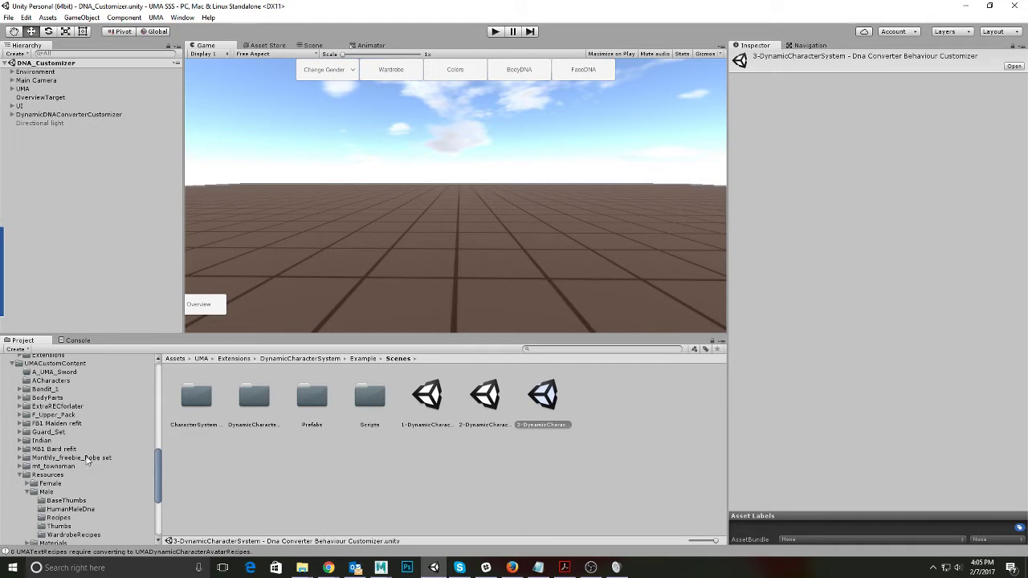
left_click(58, 478)
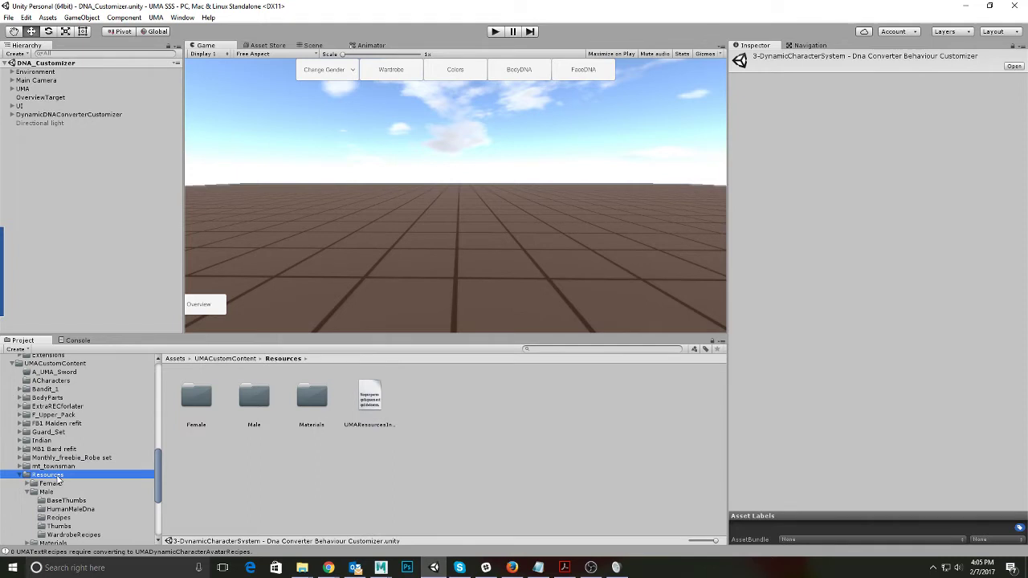
Step: Scroll the Project tree to review the Resources folders, including the Male folder's contents
scroll(121, 421, "up", 2)
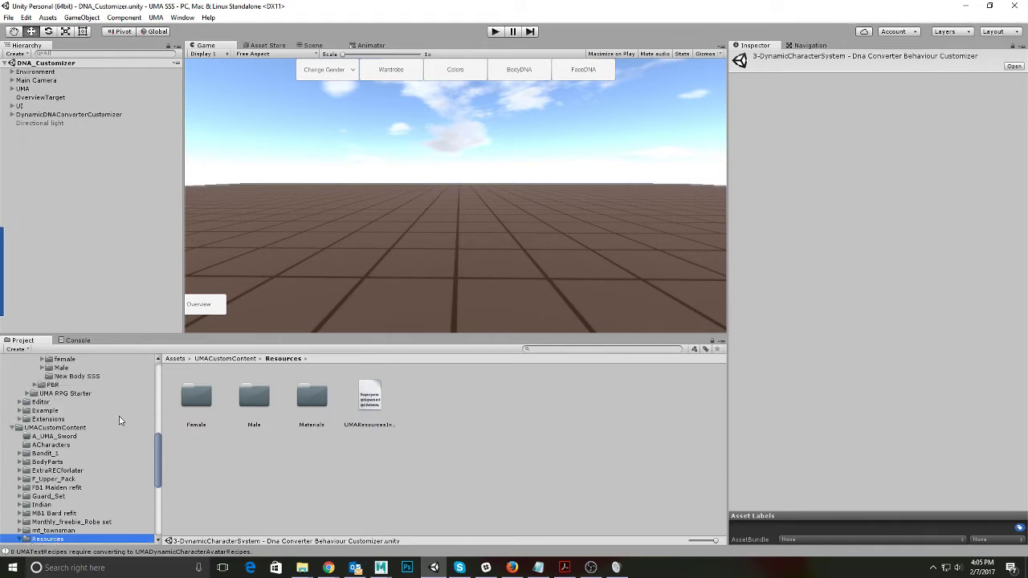
scroll(119, 422, "up", 1)
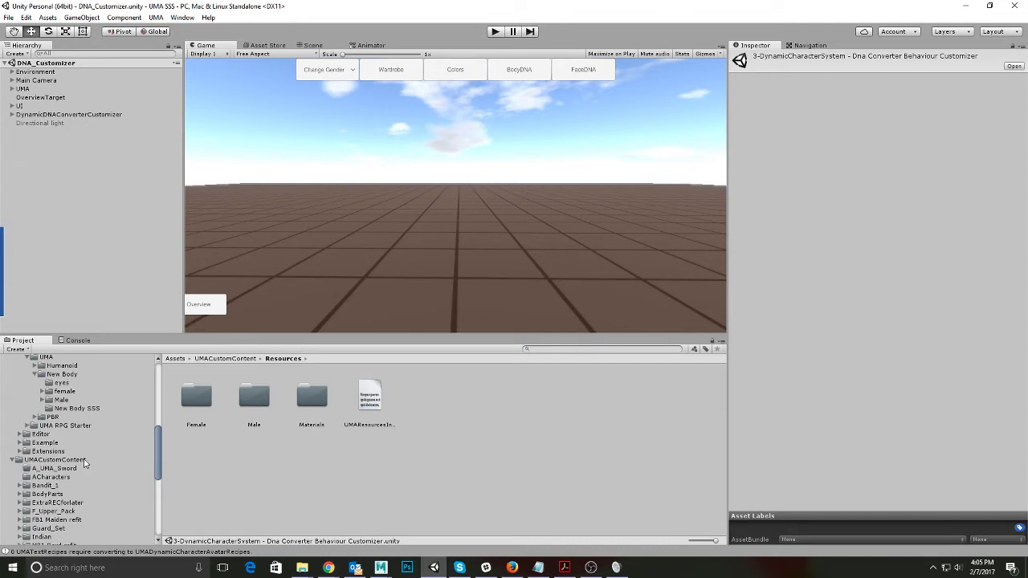
scroll(83, 464, "down", 2)
scroll(83, 464, "down", 2)
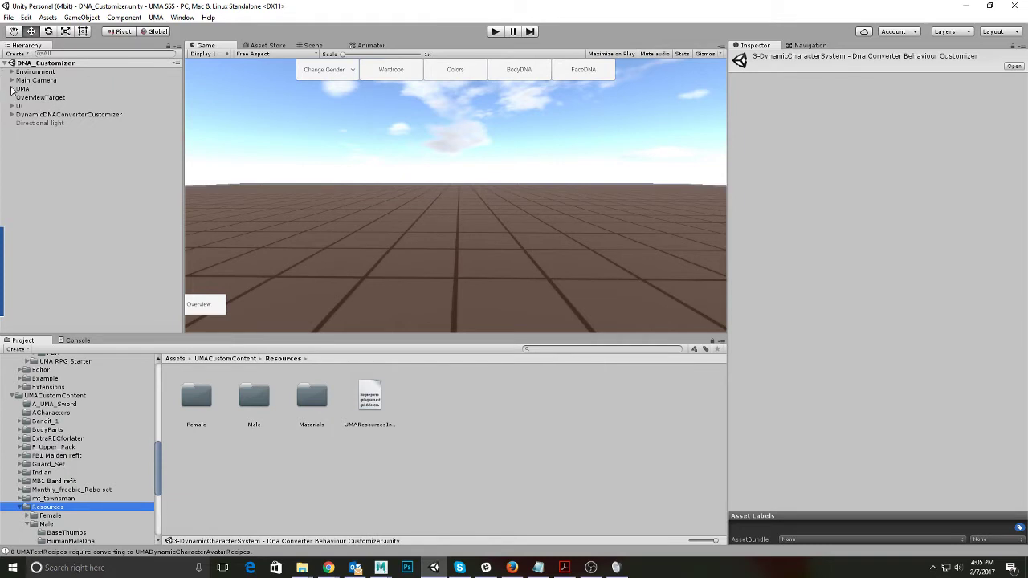
Step: Select UMA's DynamicCharacterSystem and change its Resources Recipes Folder from Recipes to Resources
left_click(12, 89)
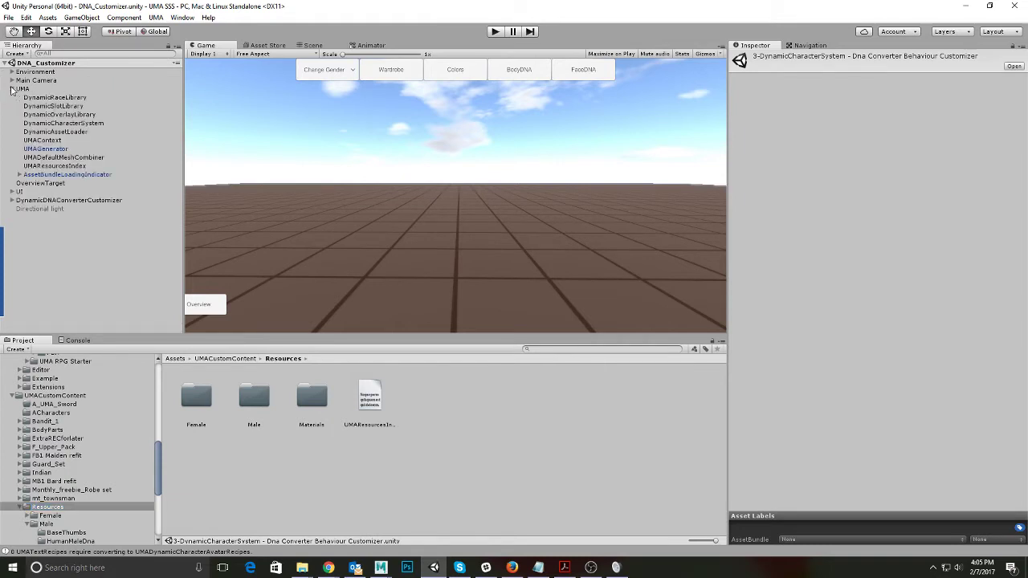
left_click(73, 124)
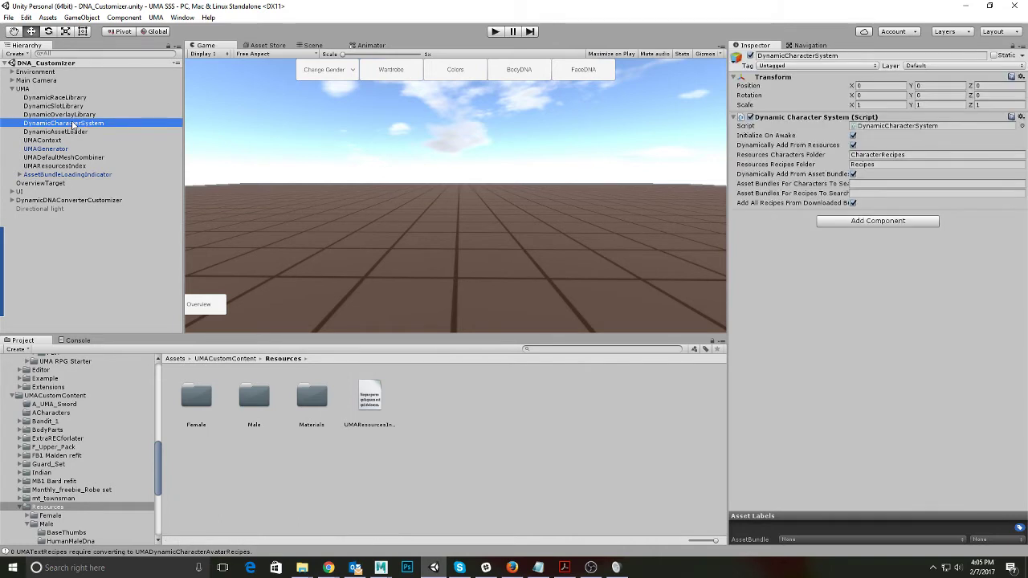
double_click(881, 166)
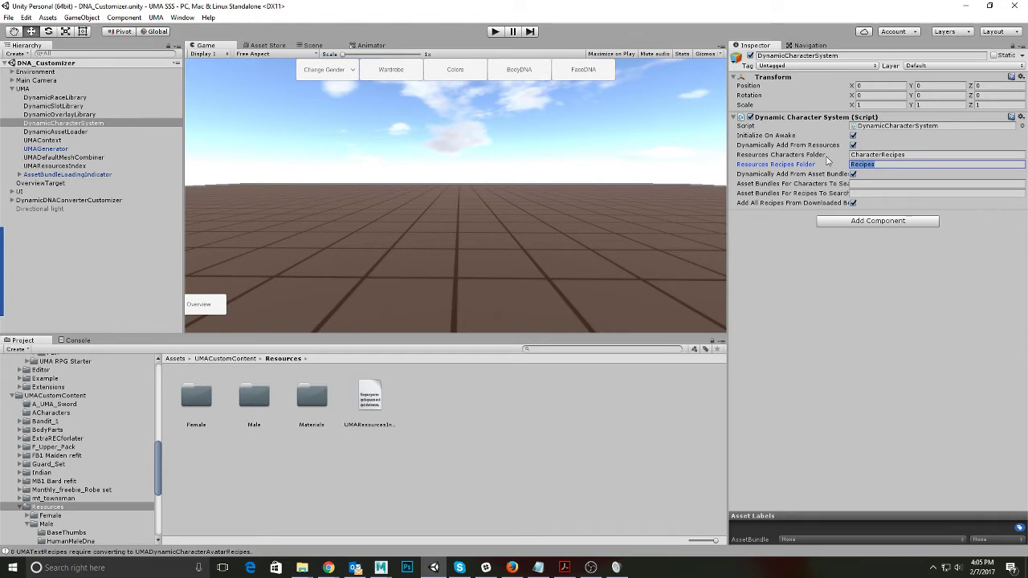
type("Rec")
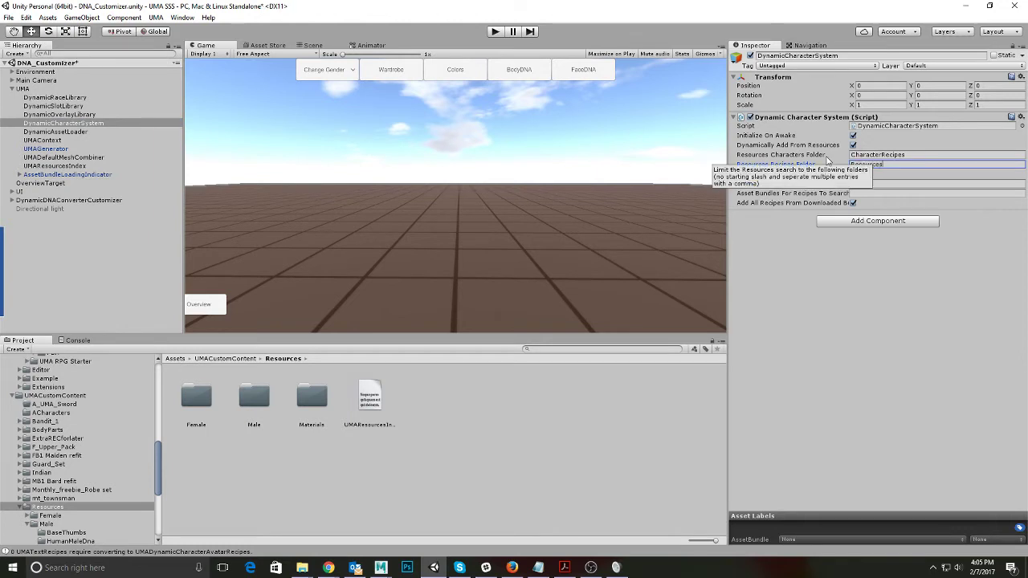
key("Return")
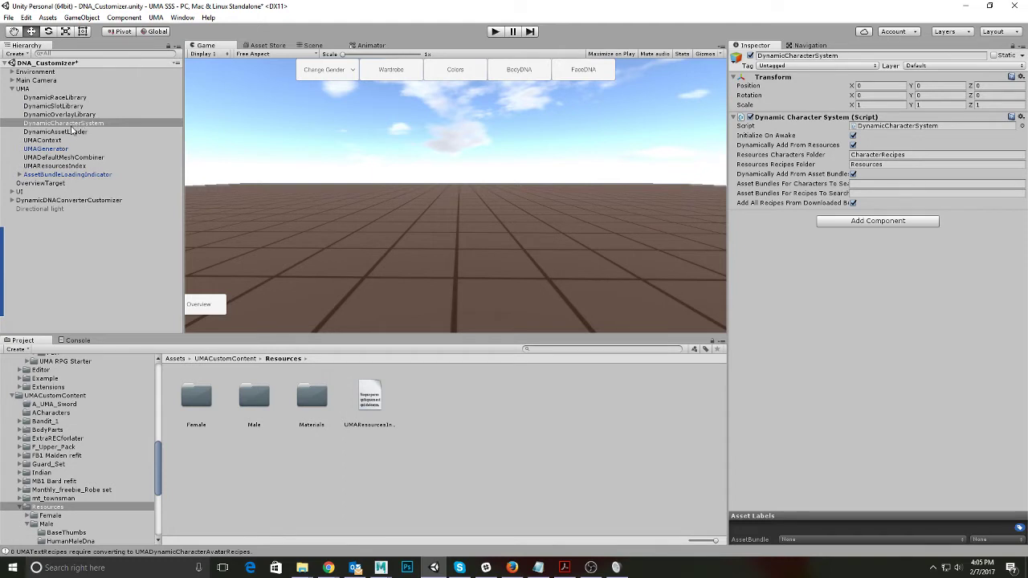
Step: Review the DynamicRaceLibrary, DynamicSlotLibrary and DynamicOverlayLibrary settings in the Inspector
left_click(54, 97)
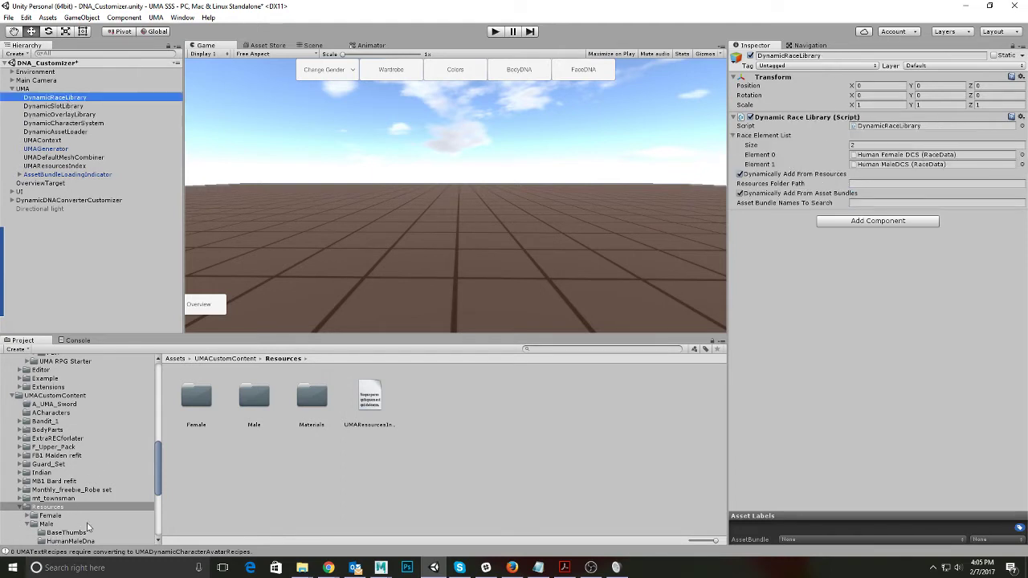
scroll(100, 424, "up", 4)
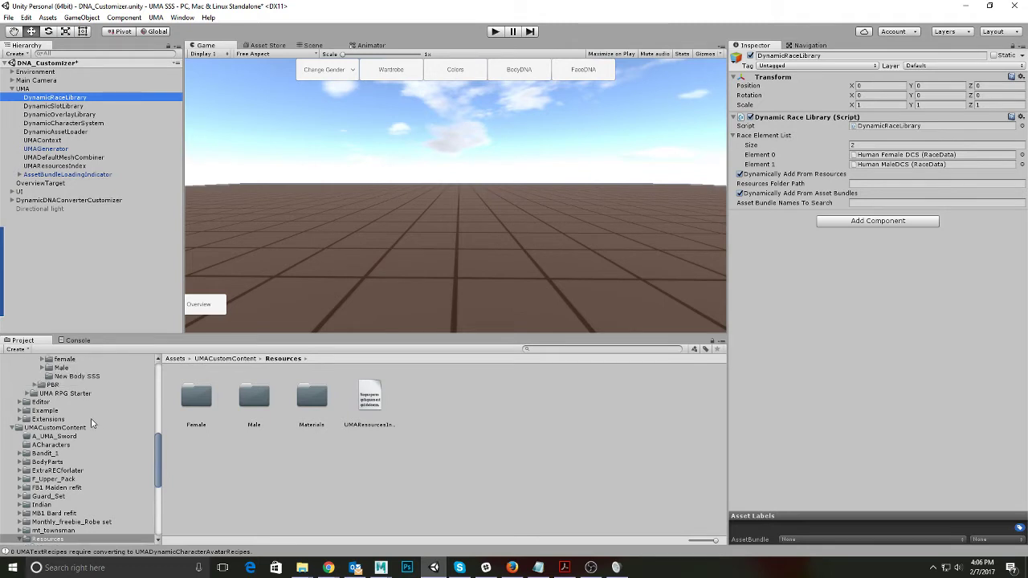
scroll(75, 456, "down", 5)
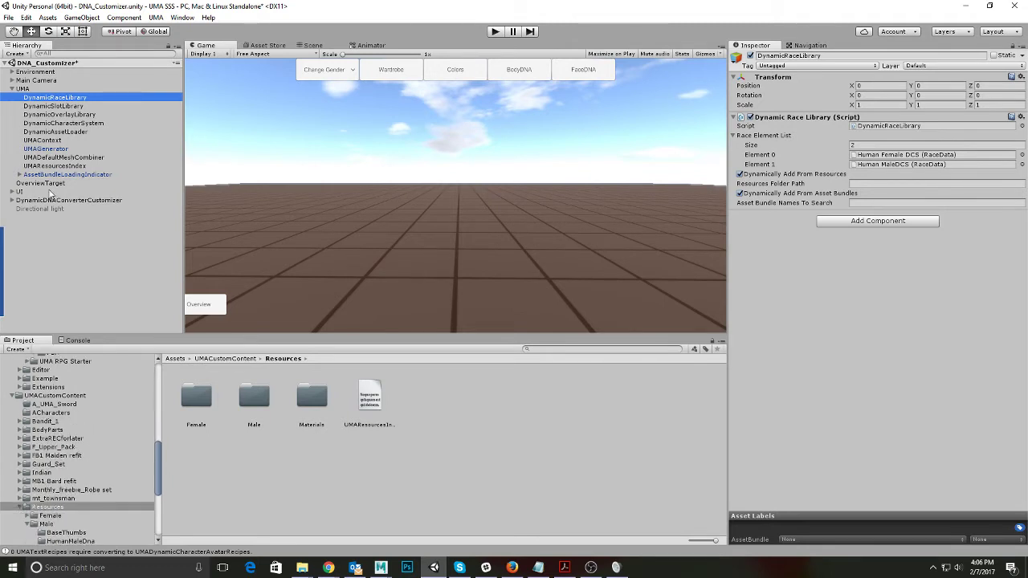
left_click(69, 106)
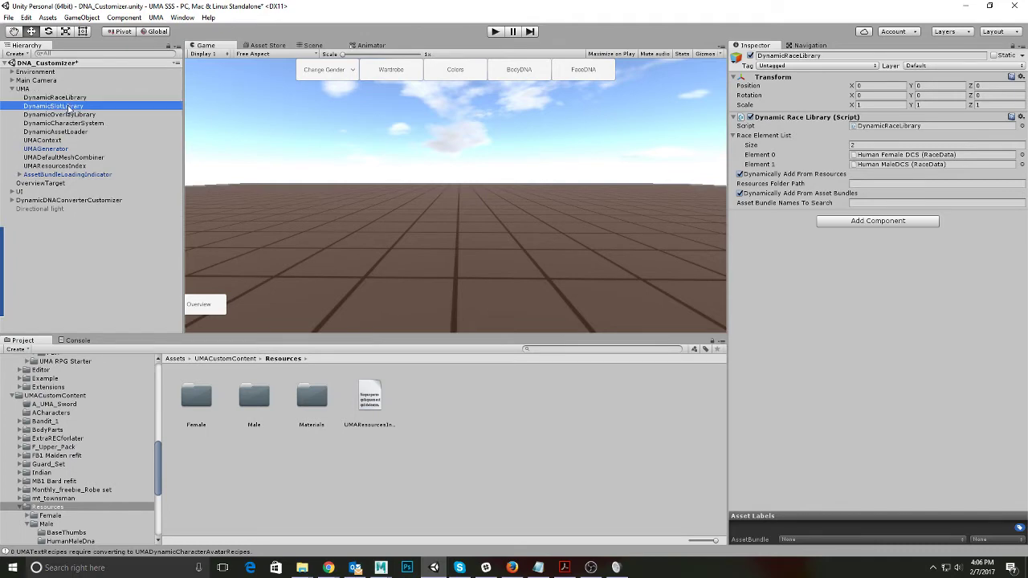
left_click(68, 114)
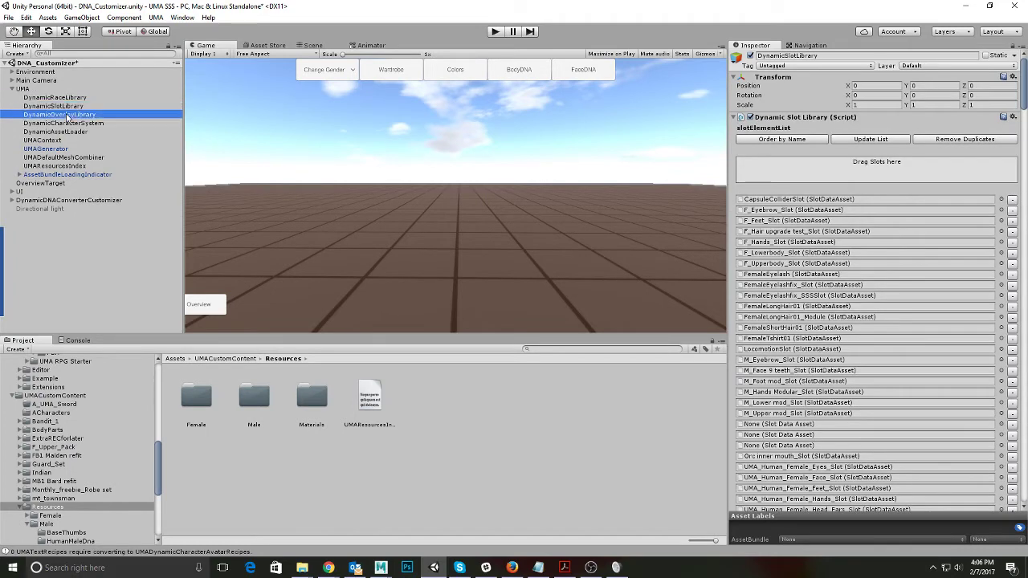
left_click(68, 107)
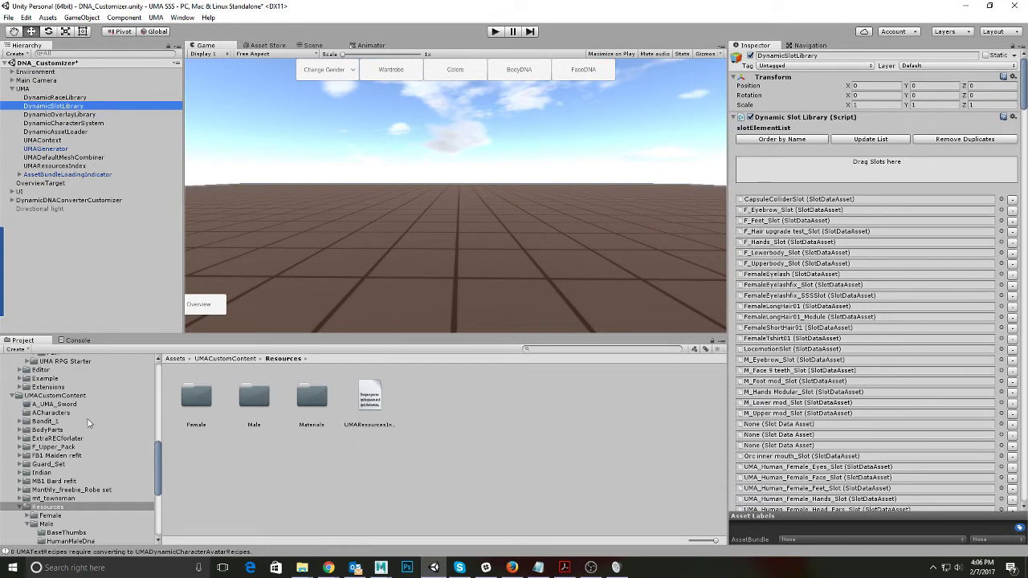
scroll(119, 424, "up", 3)
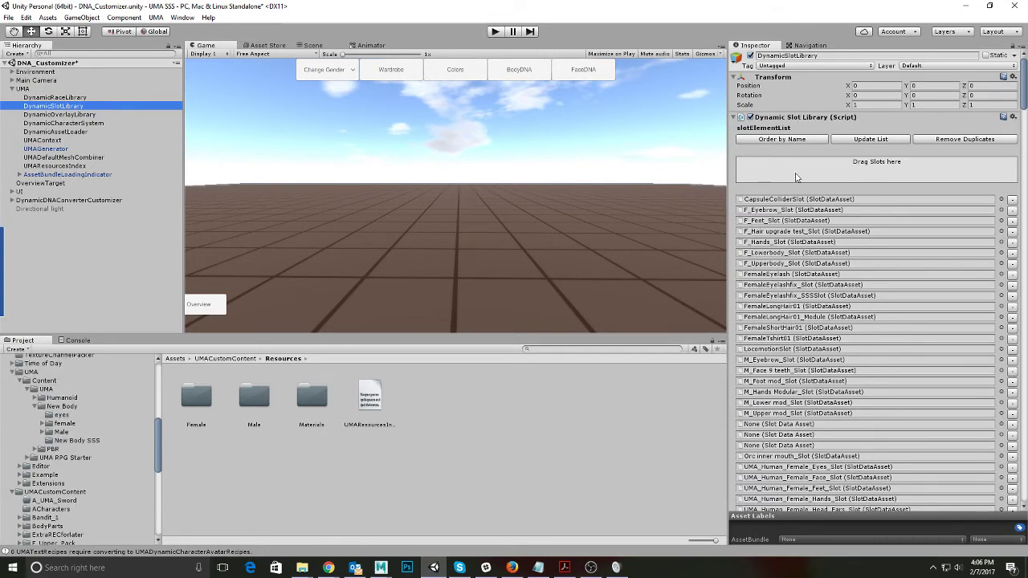
left_click(84, 115)
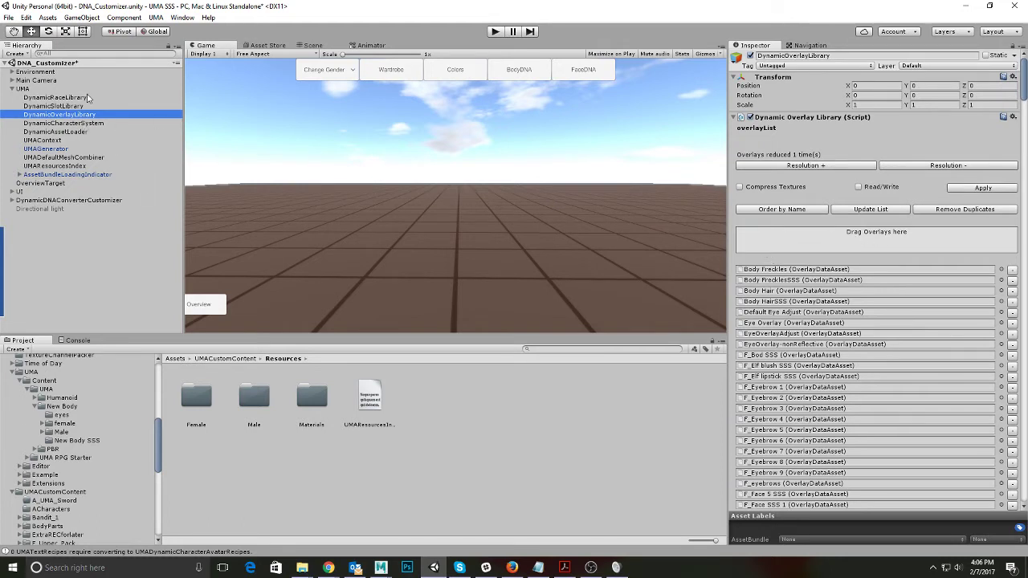
Step: Reselect DynamicRaceLibrary and scroll through its Human Female DCS and Human MaleDCS races
left_click(56, 97)
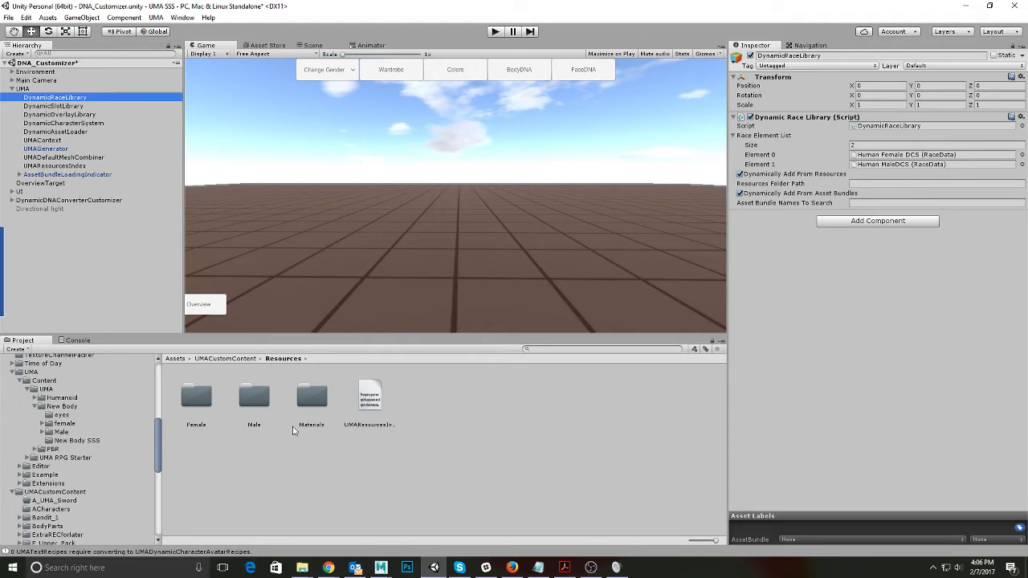
scroll(115, 442, "down", 3)
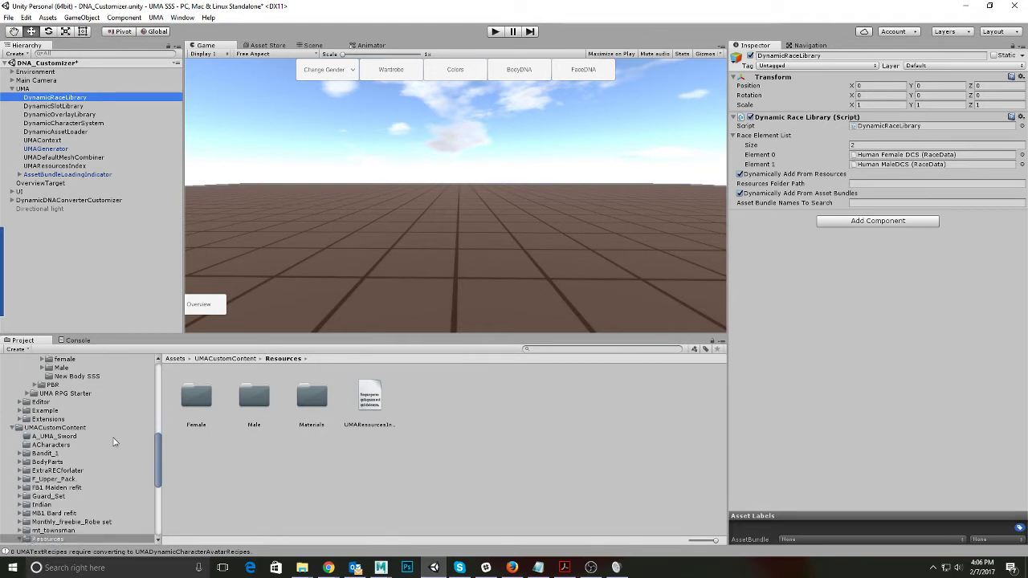
scroll(115, 442, "down", 2)
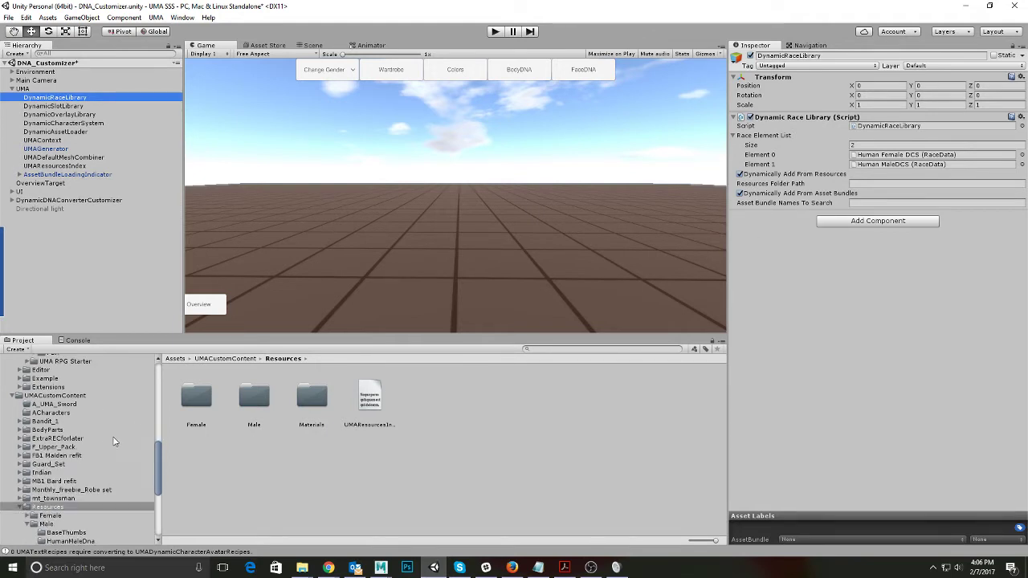
scroll(135, 442, "down", 8)
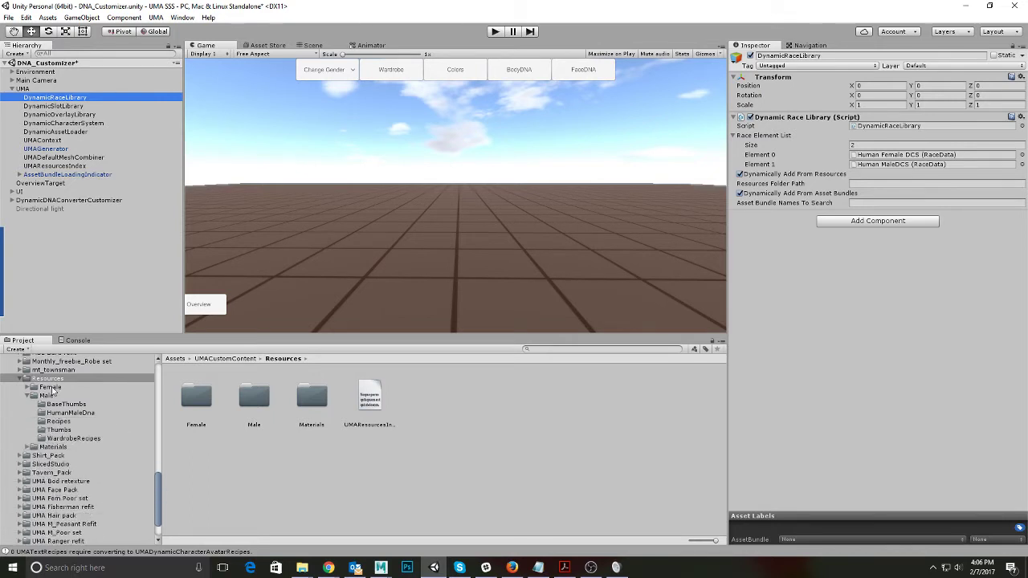
Step: Browse the Female, Male, Recipes and BaseThumbs folders, then select the MaleBaseDCS recipe
left_click(53, 388)
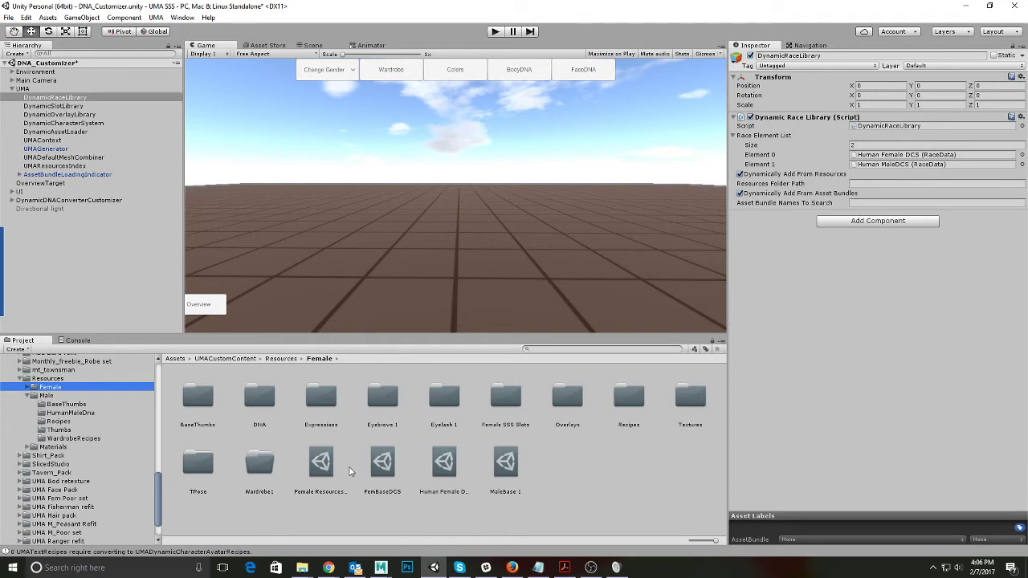
left_click(49, 397)
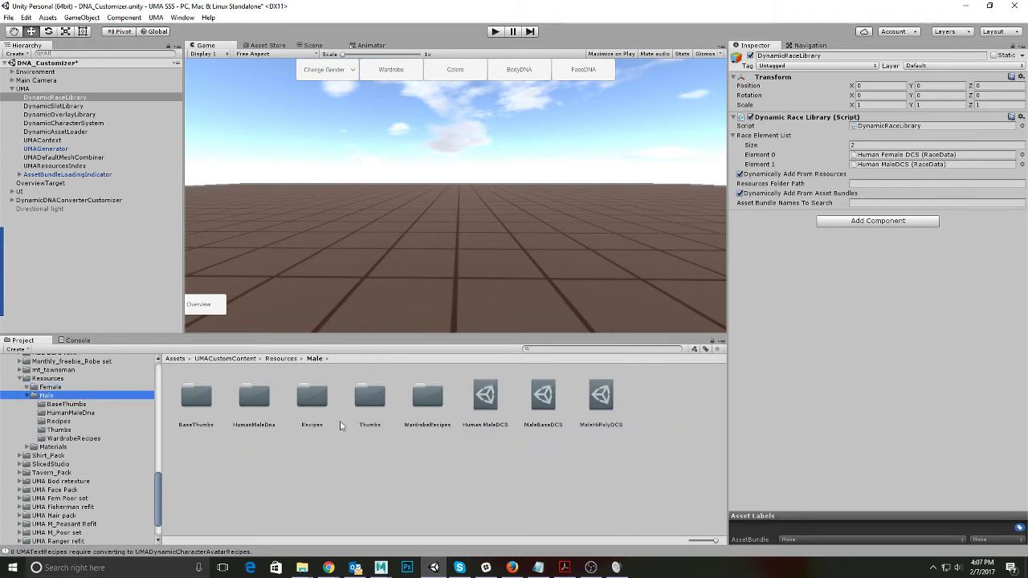
left_click(62, 423)
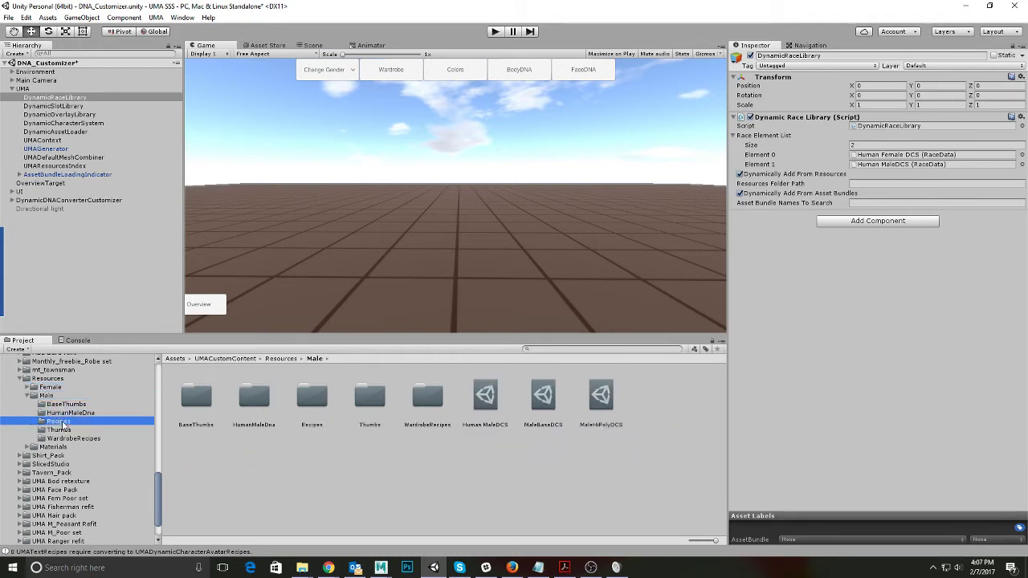
scroll(462, 440, "down", 5)
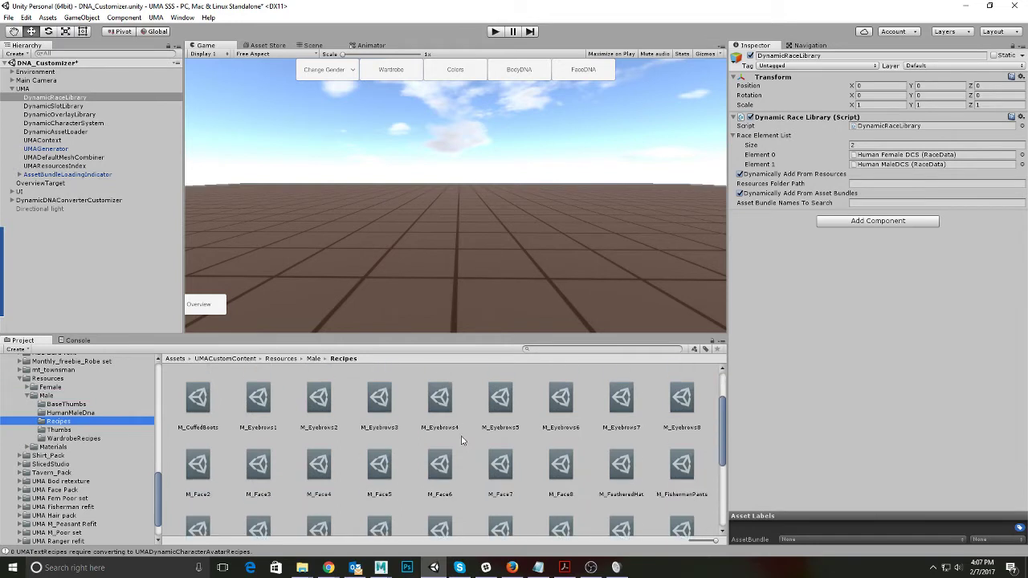
scroll(462, 440, "down", 2)
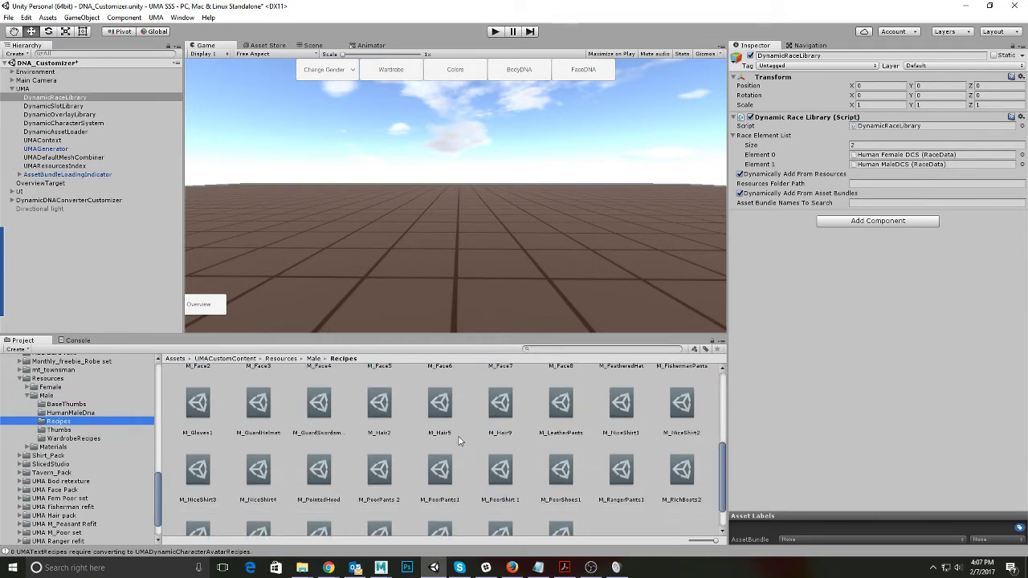
scroll(415, 473, "up", 8)
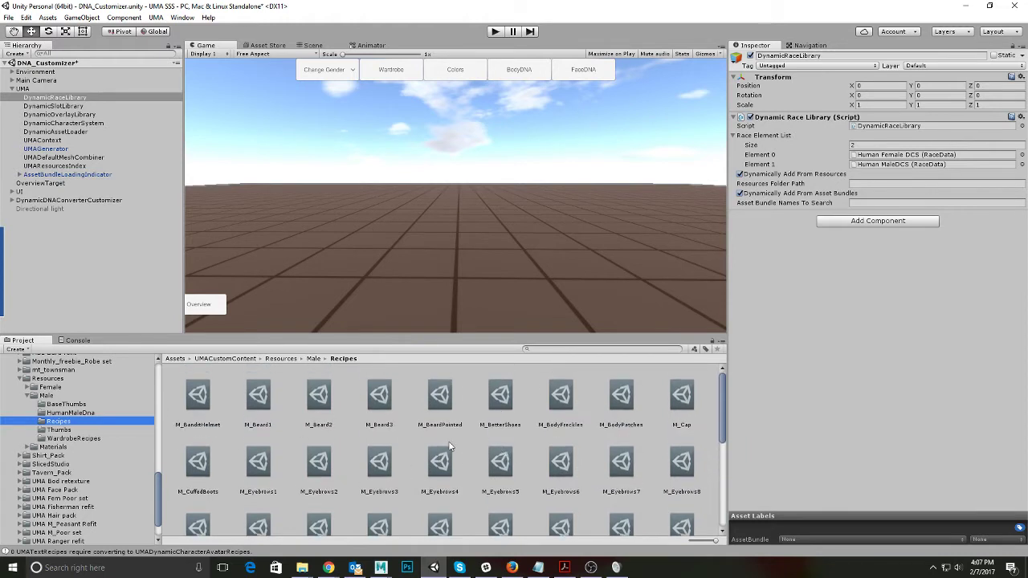
left_click(71, 404)
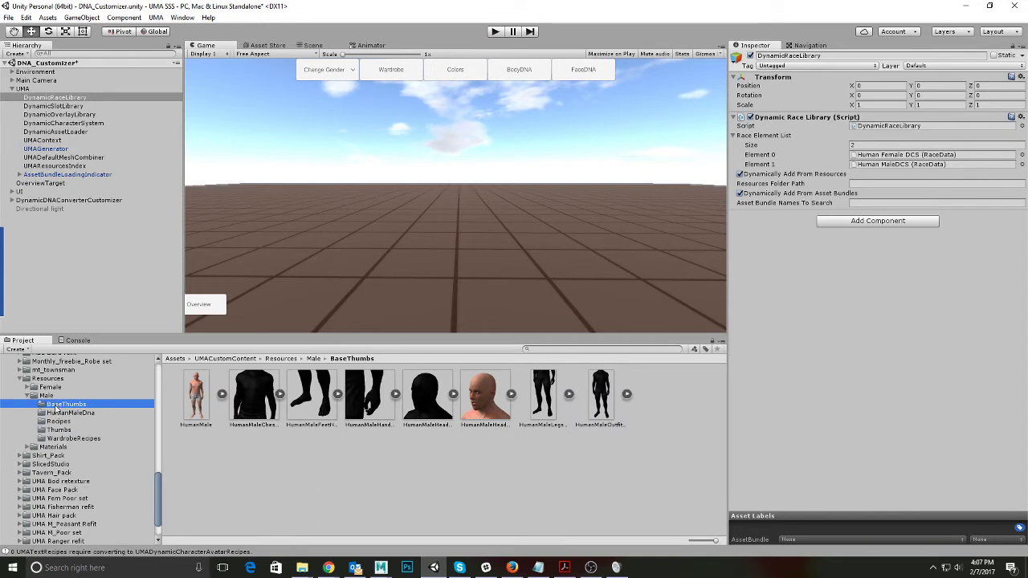
left_click(53, 396)
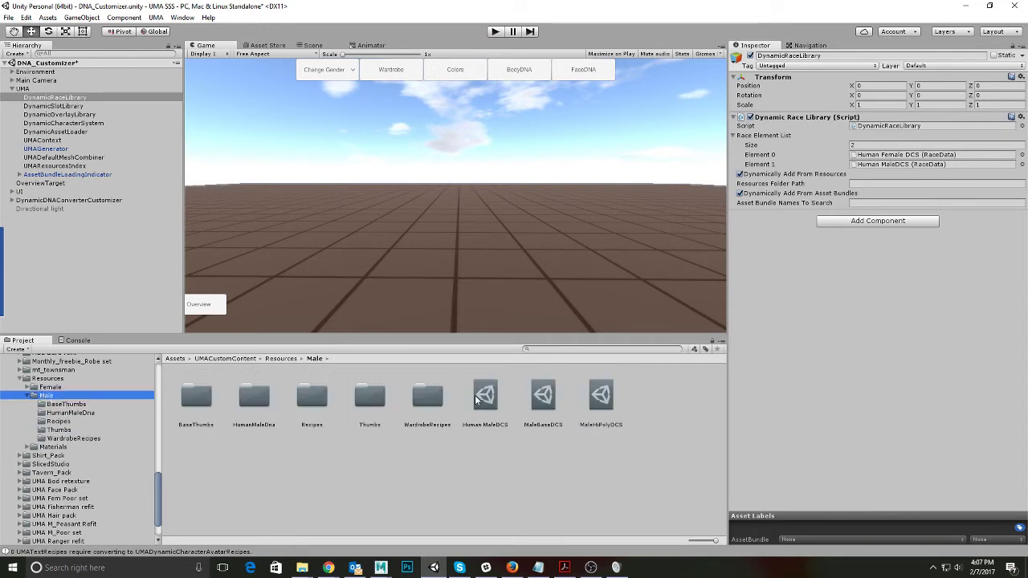
left_click(543, 406)
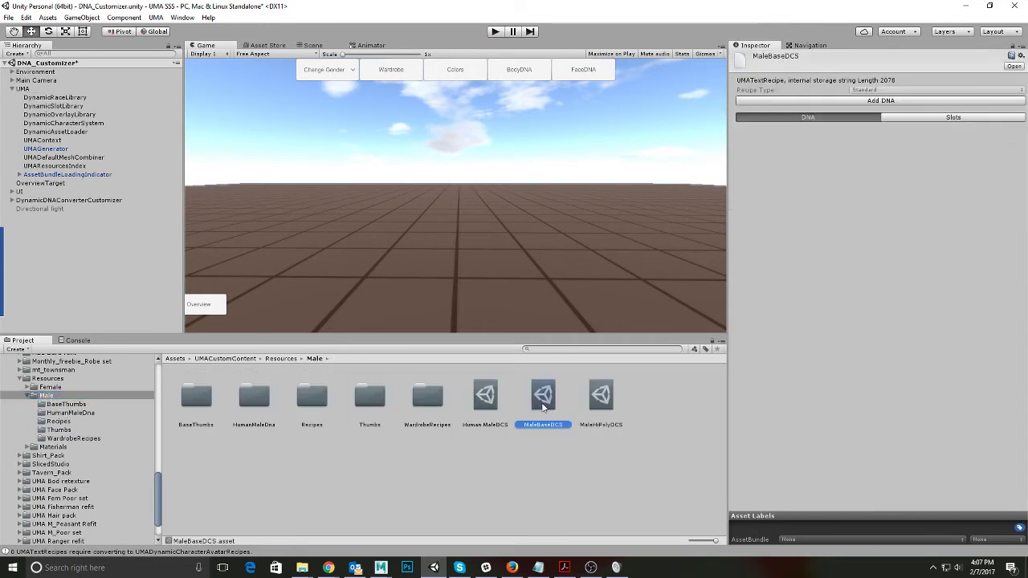
Step: Review MaleBaseDCS's slots and overlays on its Slots tab, scrolling through the whole list
left_click(903, 117)
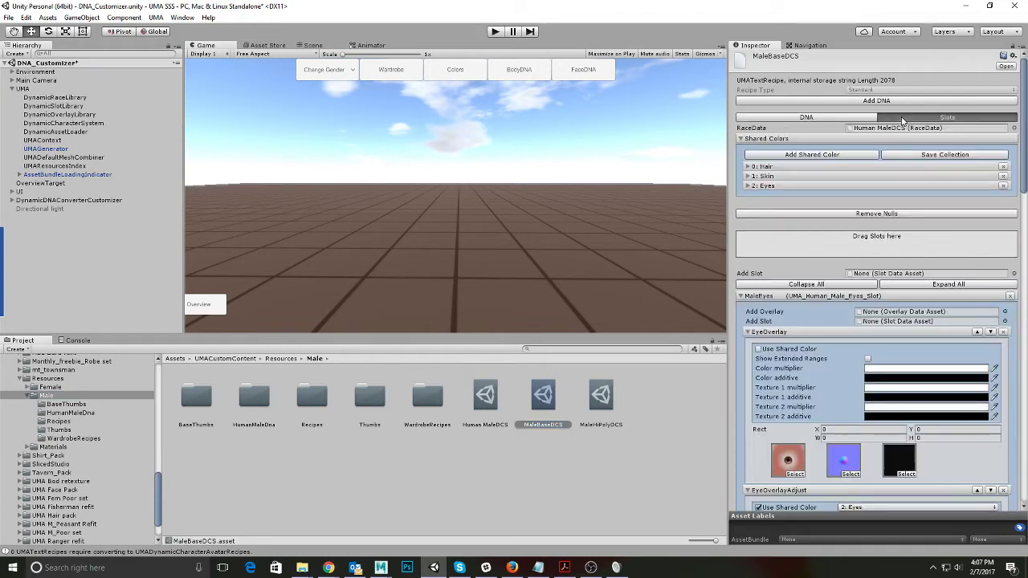
scroll(826, 353, "down", 6)
scroll(821, 353, "down", 10)
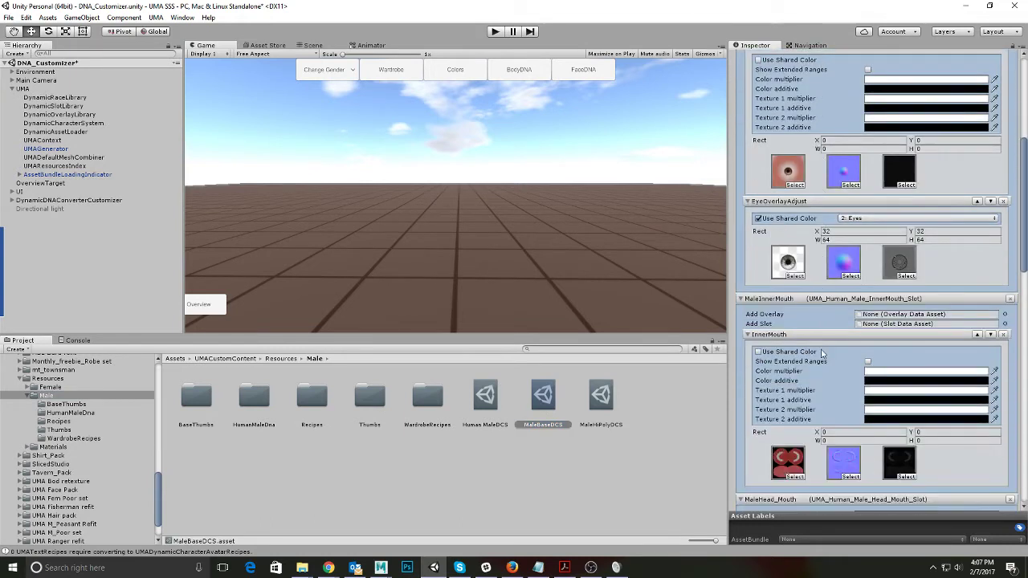
scroll(821, 353, "down", 10)
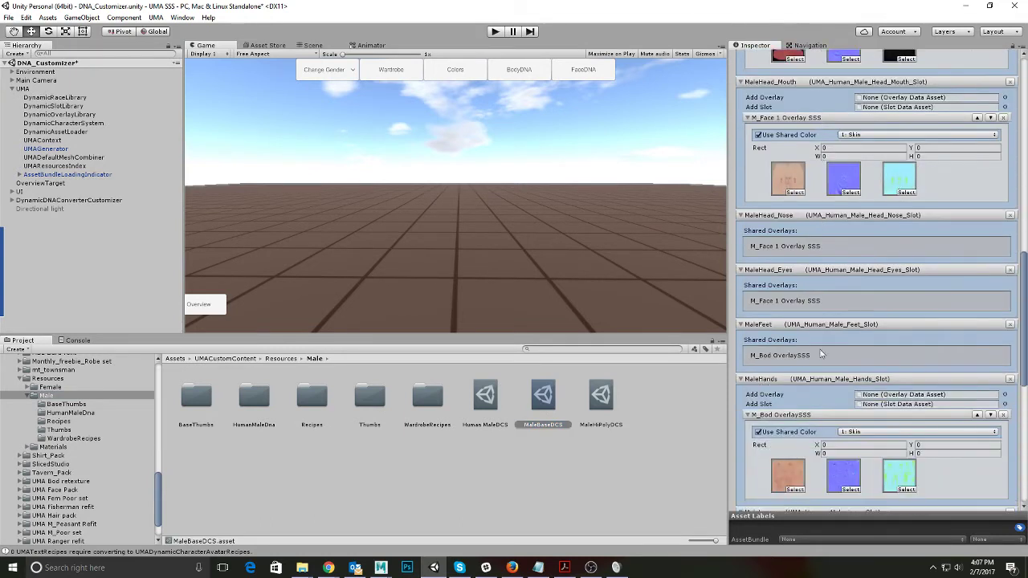
scroll(821, 353, "down", 2)
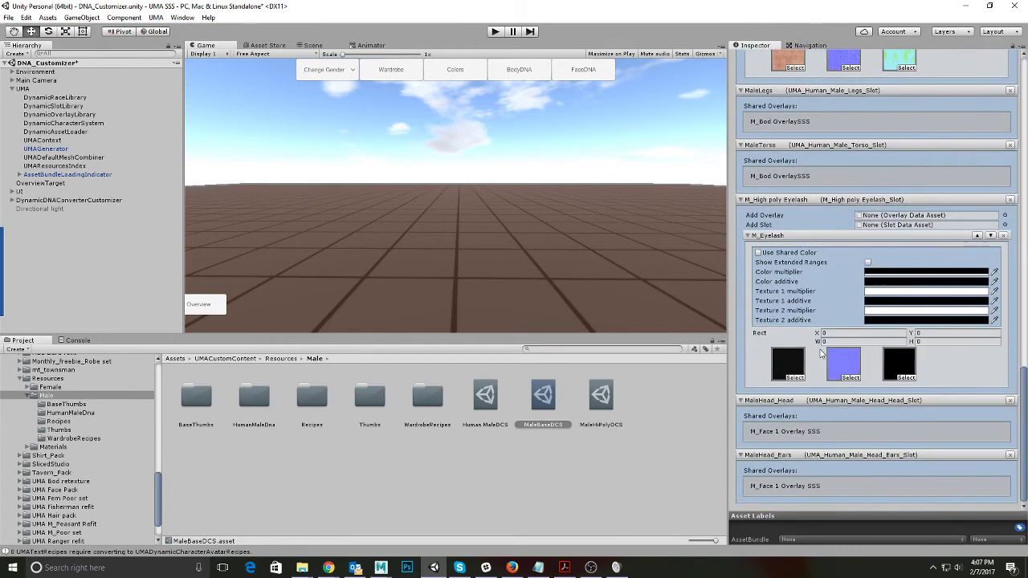
scroll(821, 353, "up", 12)
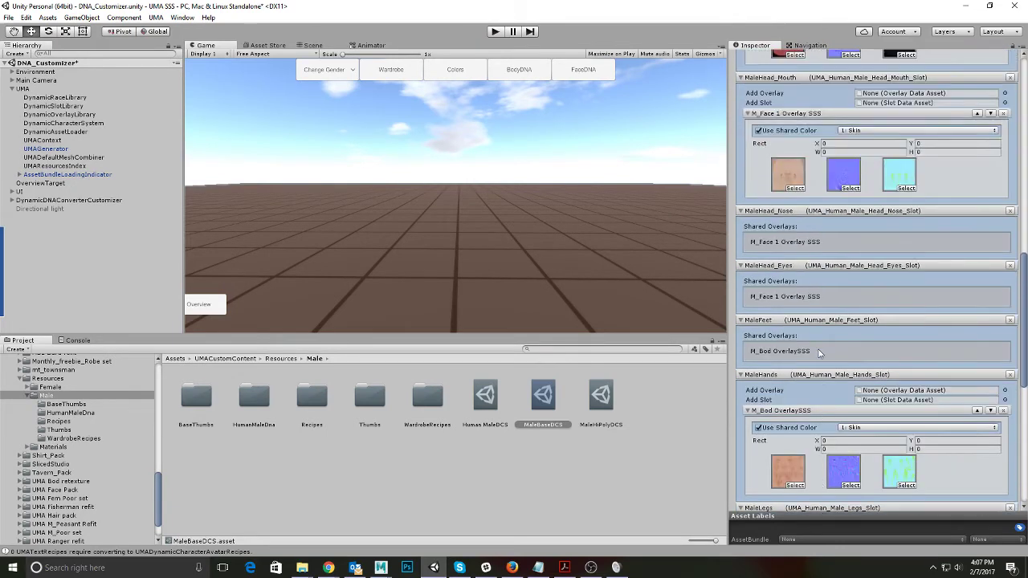
scroll(818, 353, "up", 12)
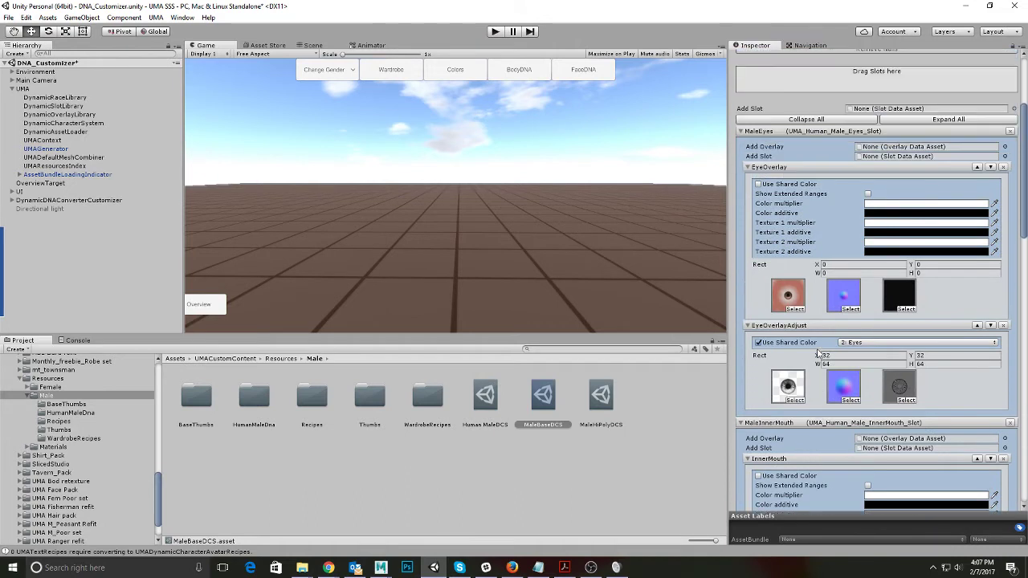
scroll(819, 353, "up", 3)
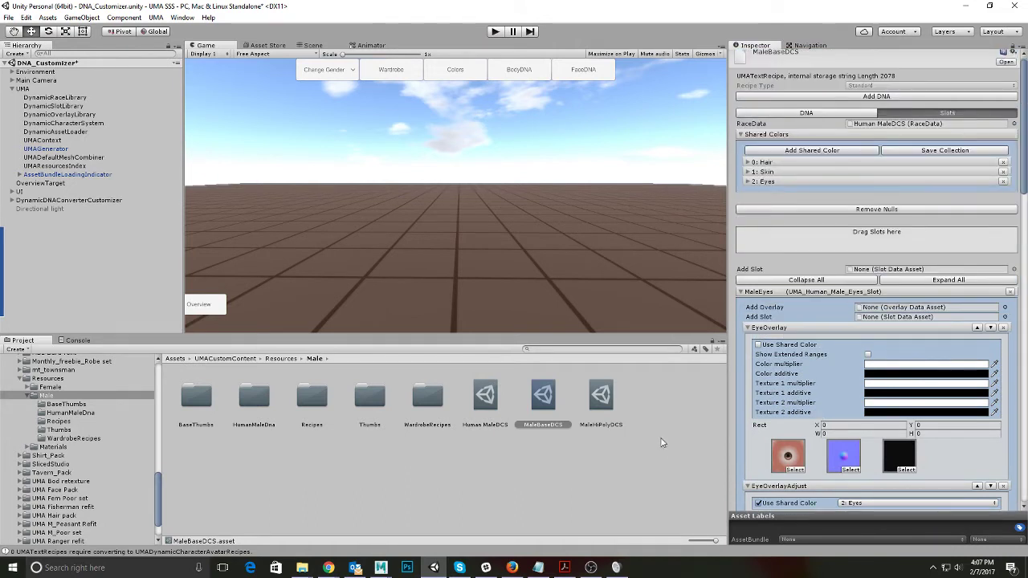
right_click(650, 404)
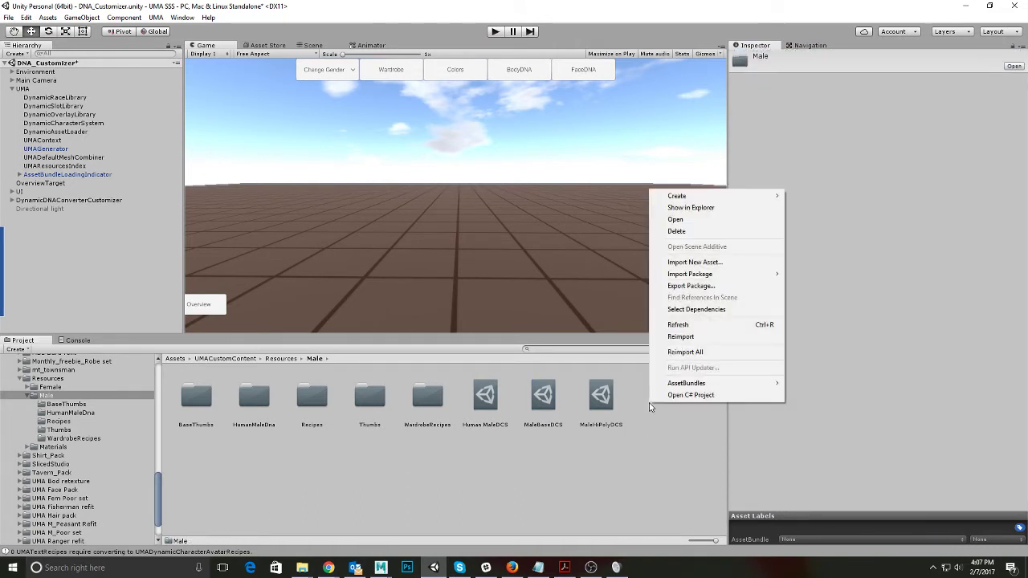
Step: Create a New UMATextRecipe in the Male folder and assign Human MaleDCS as its RaceData
mouse_move(695, 197)
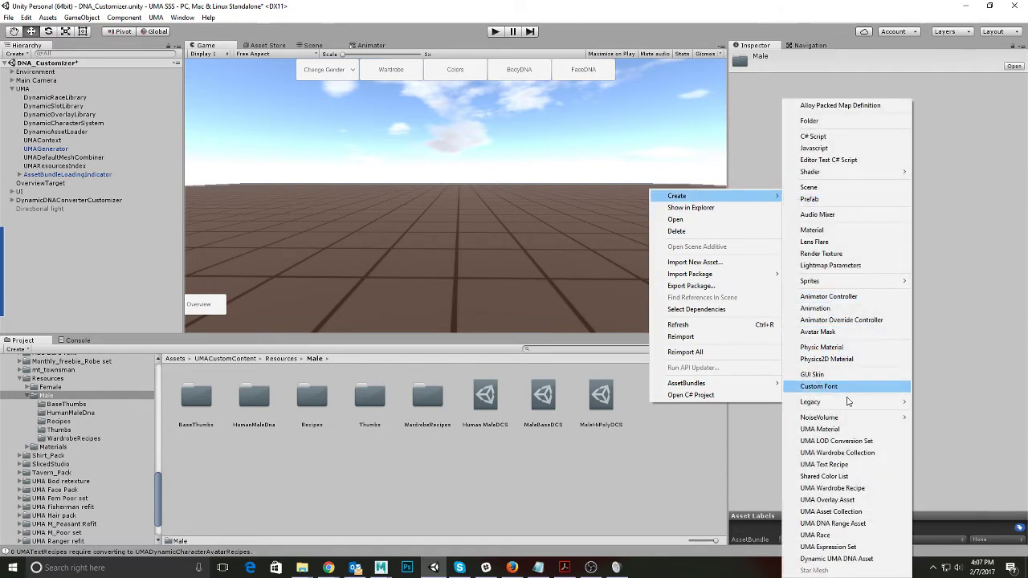
left_click(841, 466)
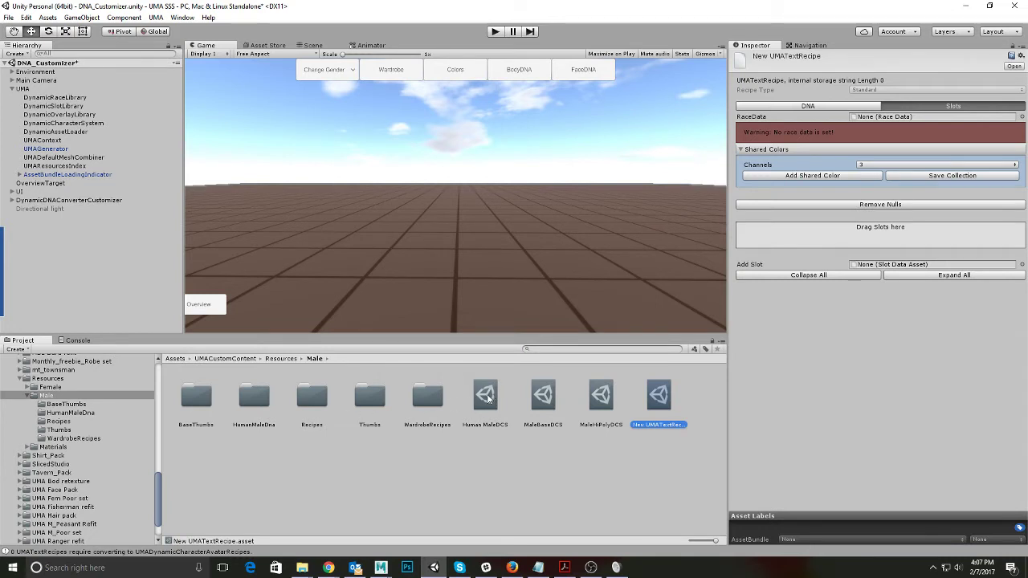
left_click_drag(487, 397, 874, 120)
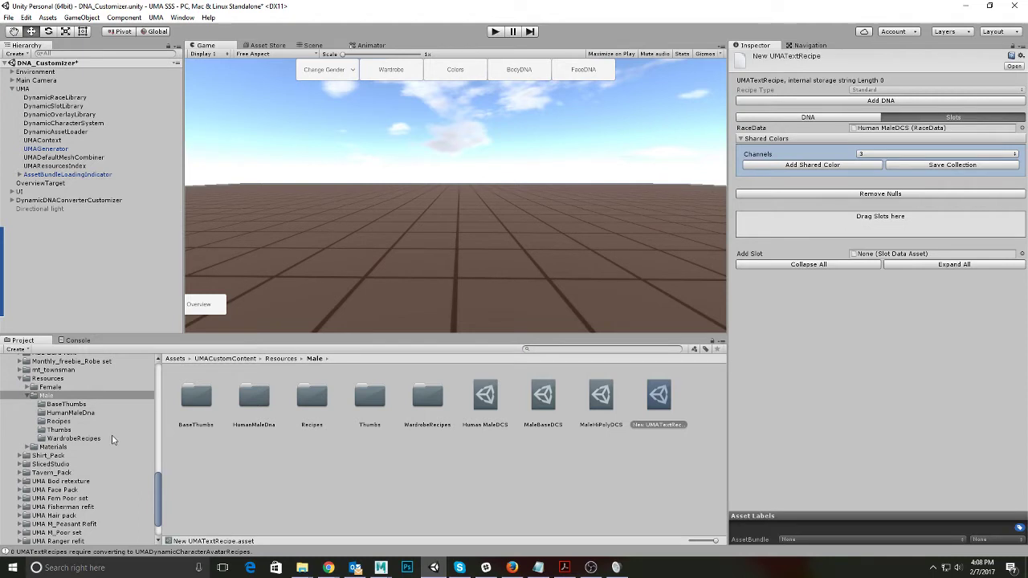
Step: Open the UMA/Content/UMA/New Body/New Body SSS folder in the Project tree
scroll(113, 439, "up", 1)
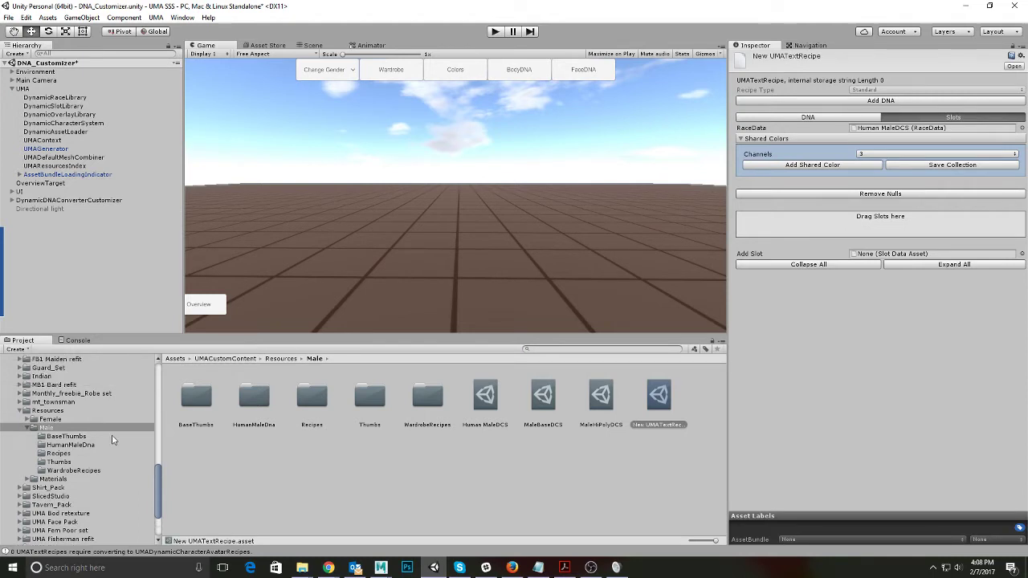
scroll(108, 446, "down", 2)
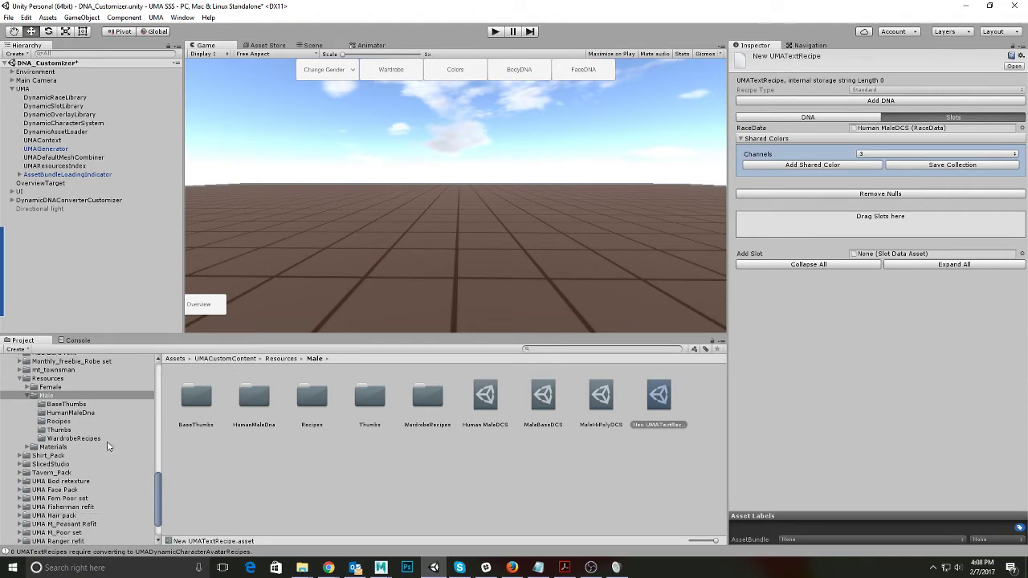
scroll(109, 447, "up", 2)
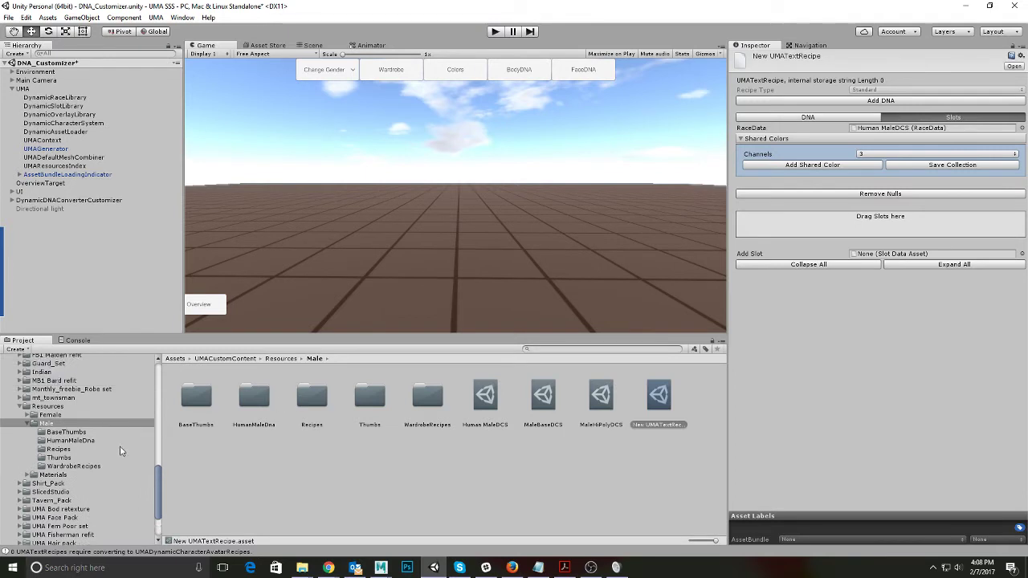
scroll(119, 448, "up", 1)
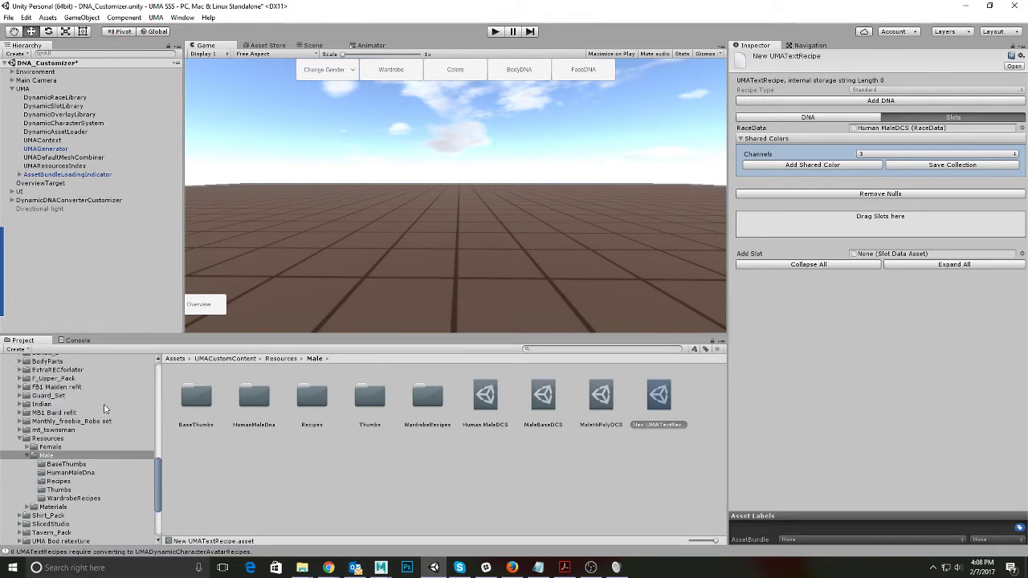
scroll(104, 409, "up", 2)
scroll(104, 410, "up", 3)
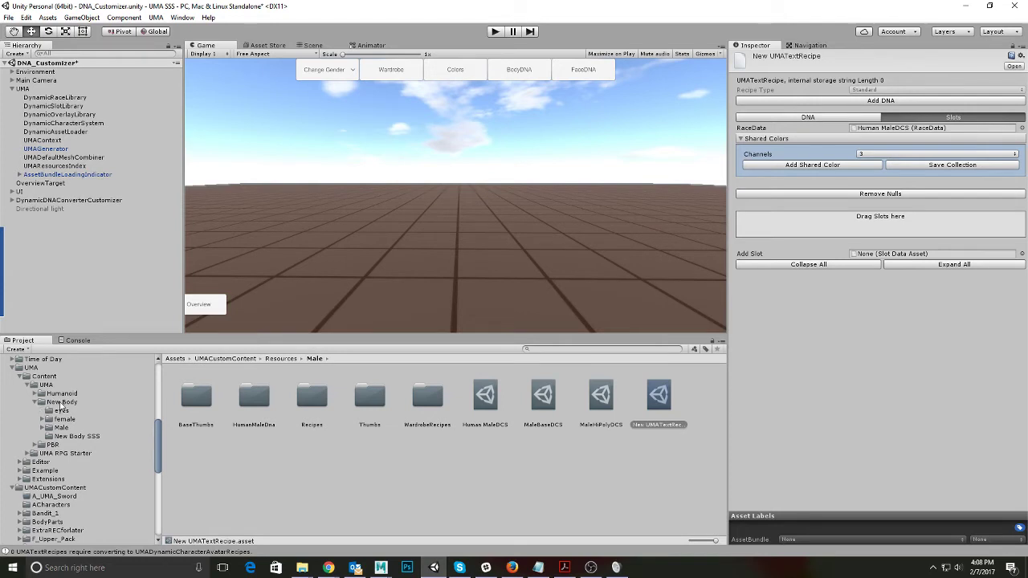
left_click(75, 436)
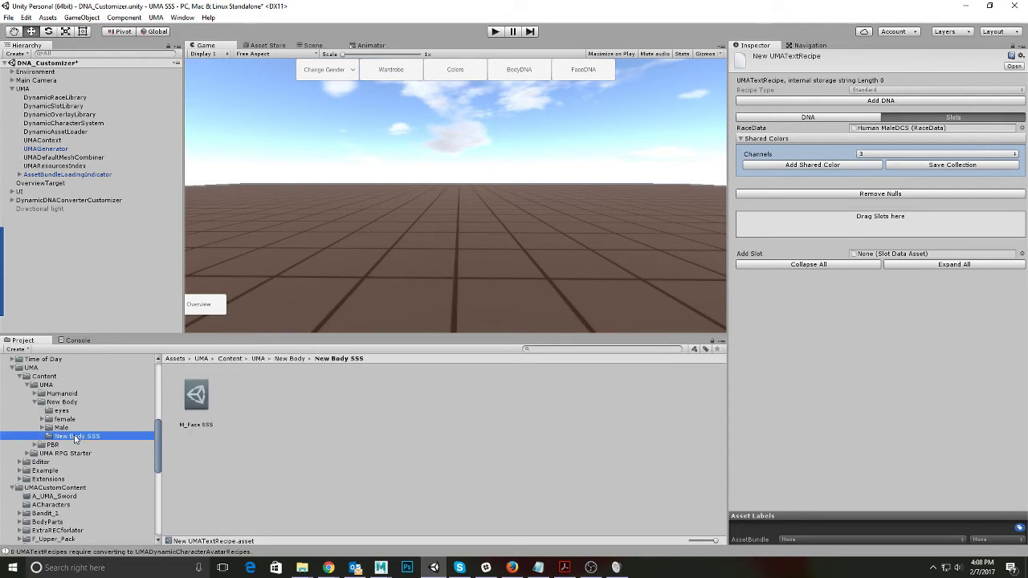